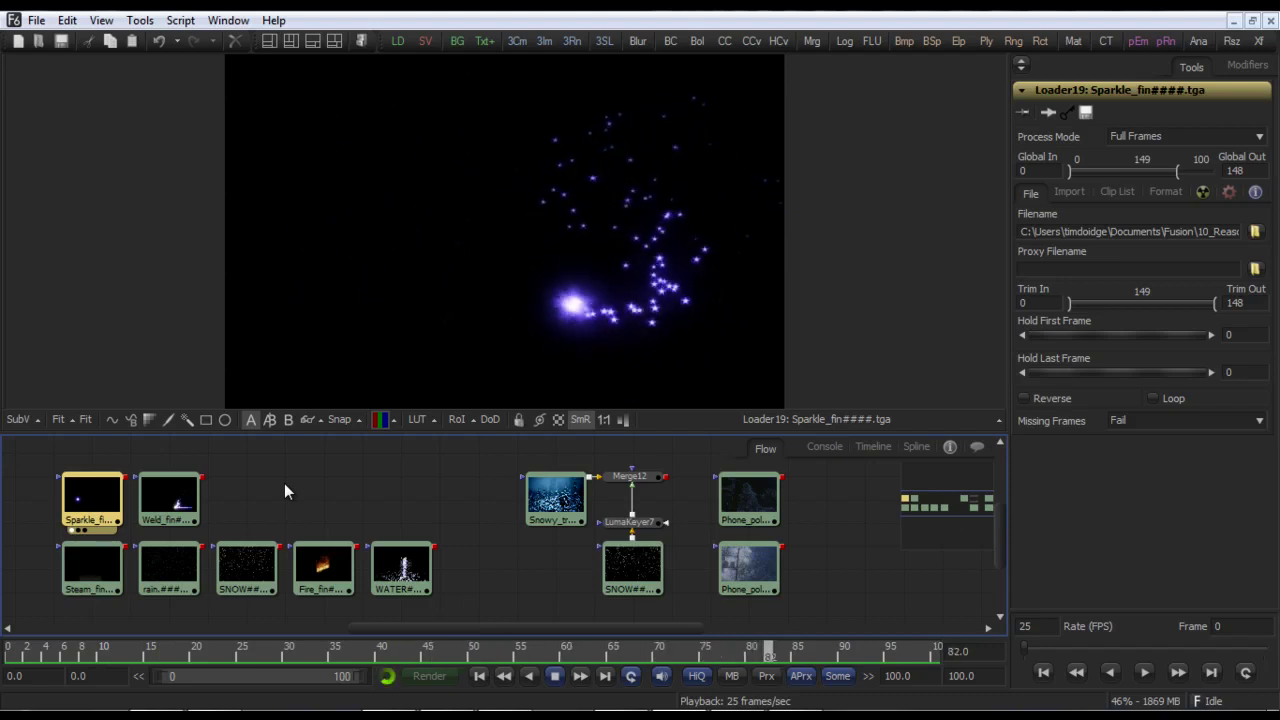
Preview the Steam, rain, SNOW, Fire and WATER clips, then the SNOW loader under Merge12.
click(118, 588)
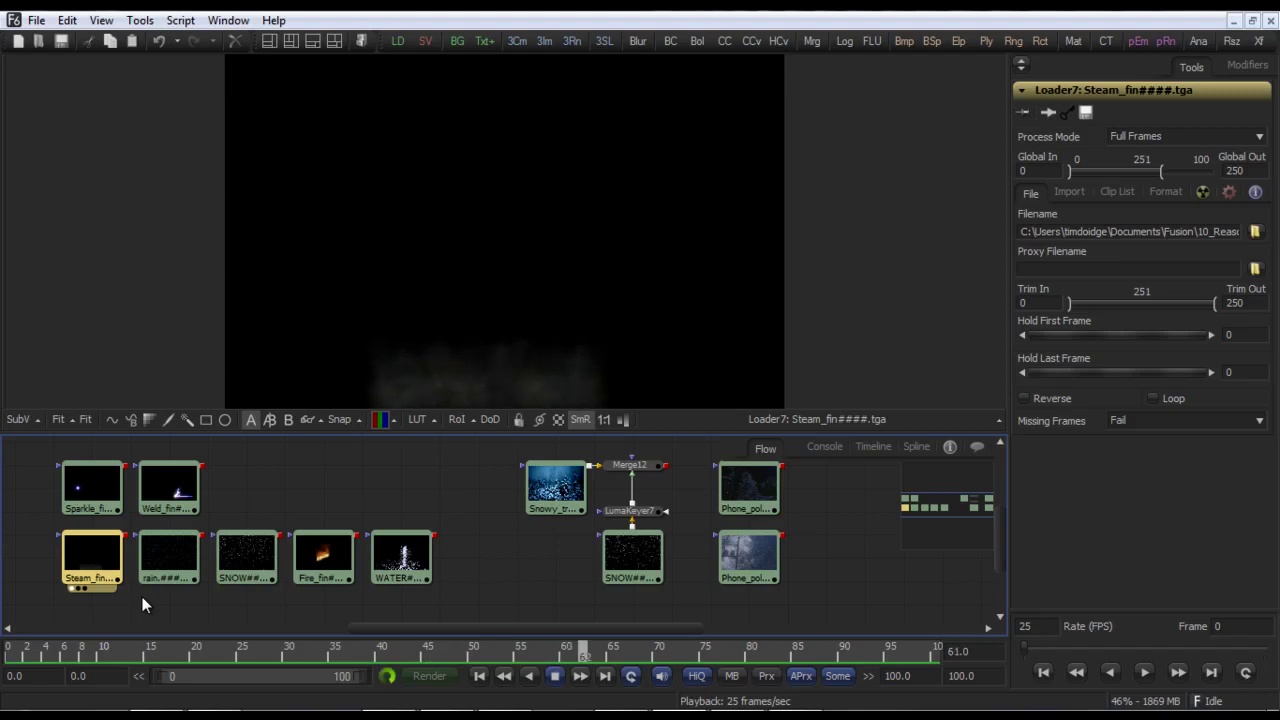
click(175, 549)
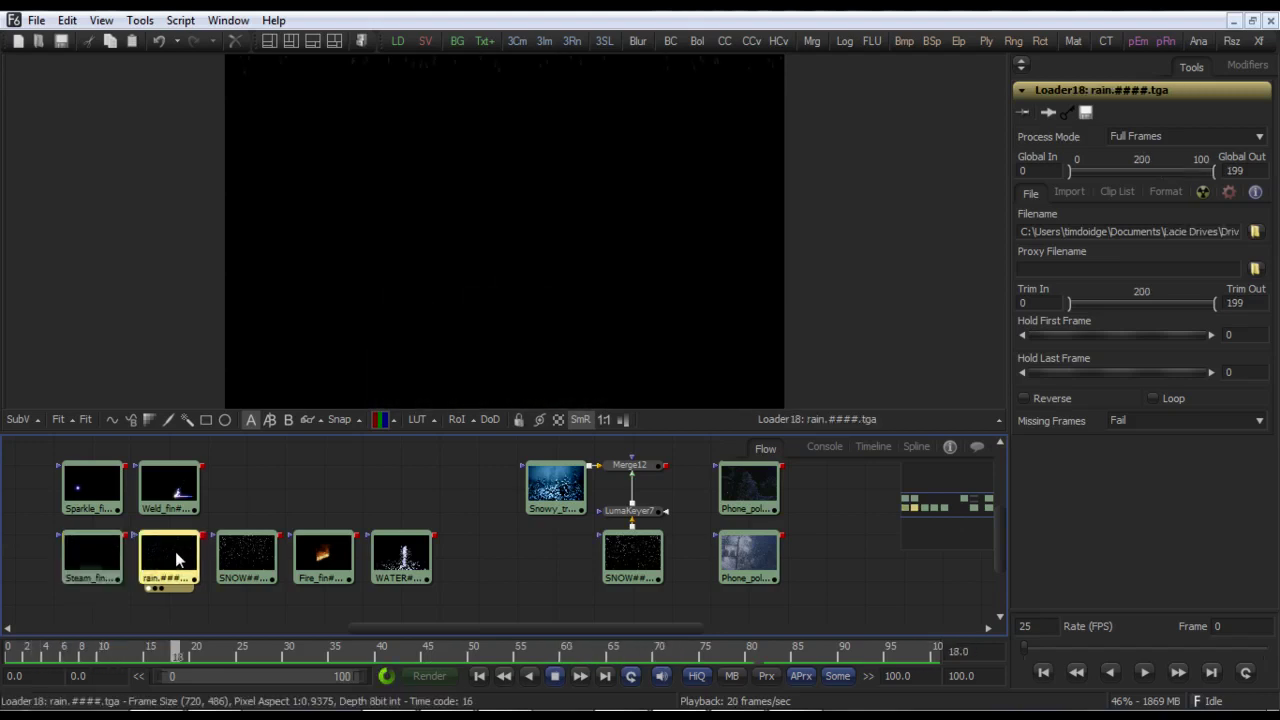
click(247, 558)
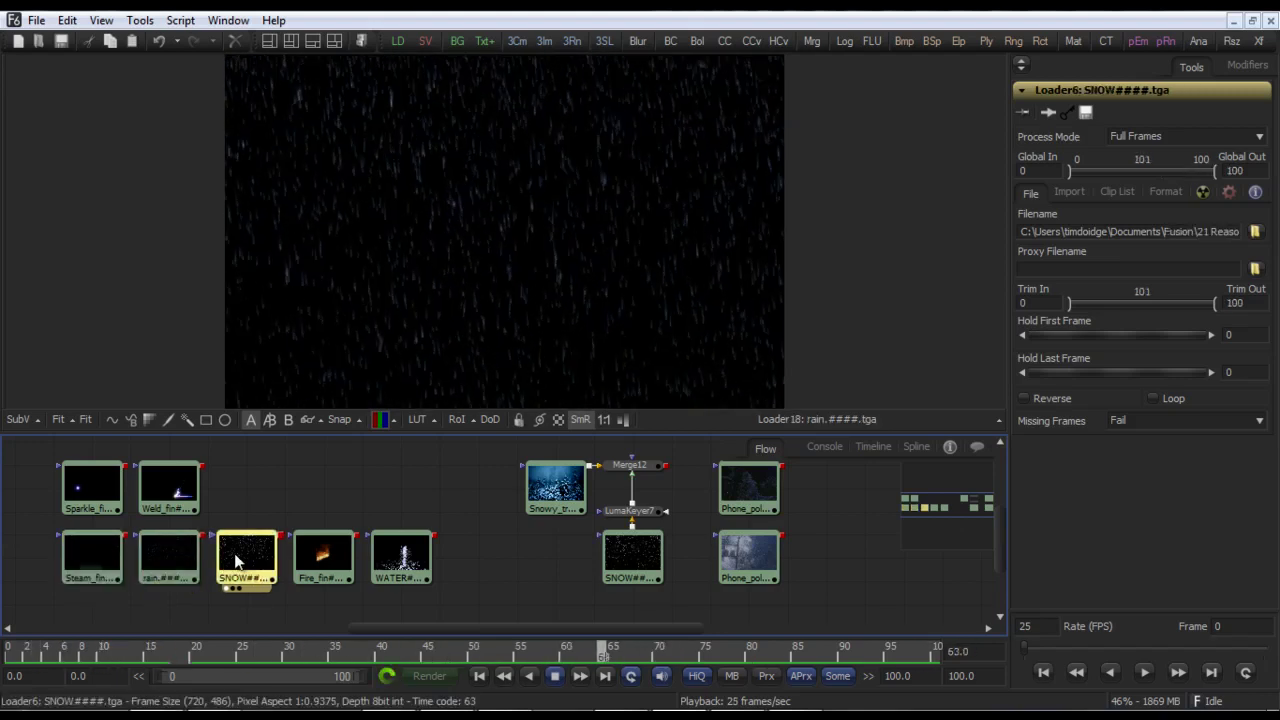
click(322, 560)
click(405, 560)
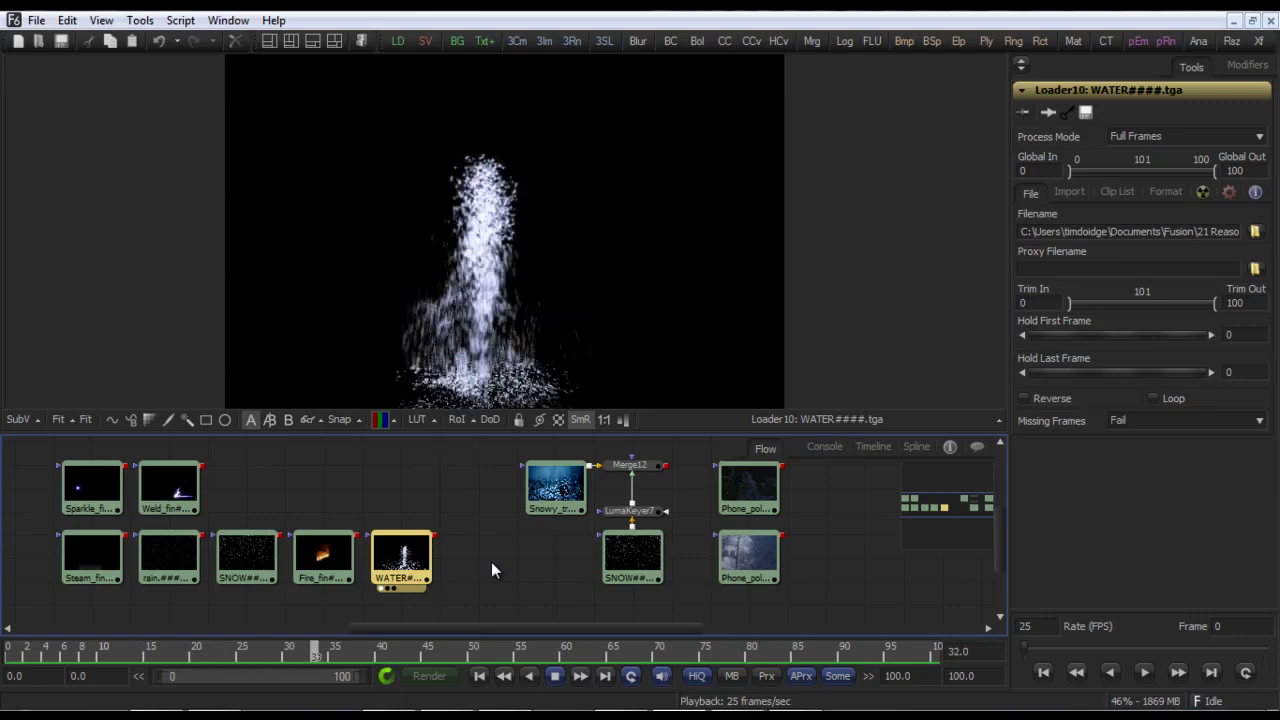
click(630, 560)
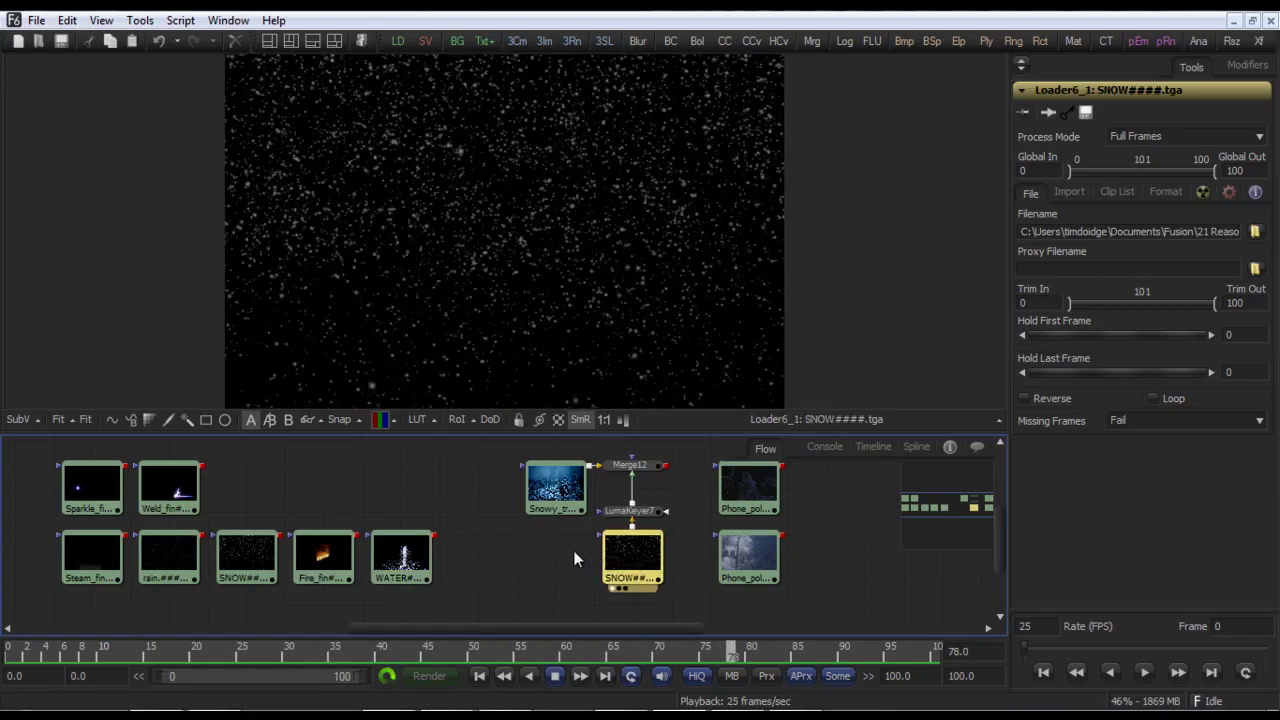
Preview the Snowy_trees image, the Merge12 snow-over-trees composite, then the Phone_pole_crash clip.
click(556, 487)
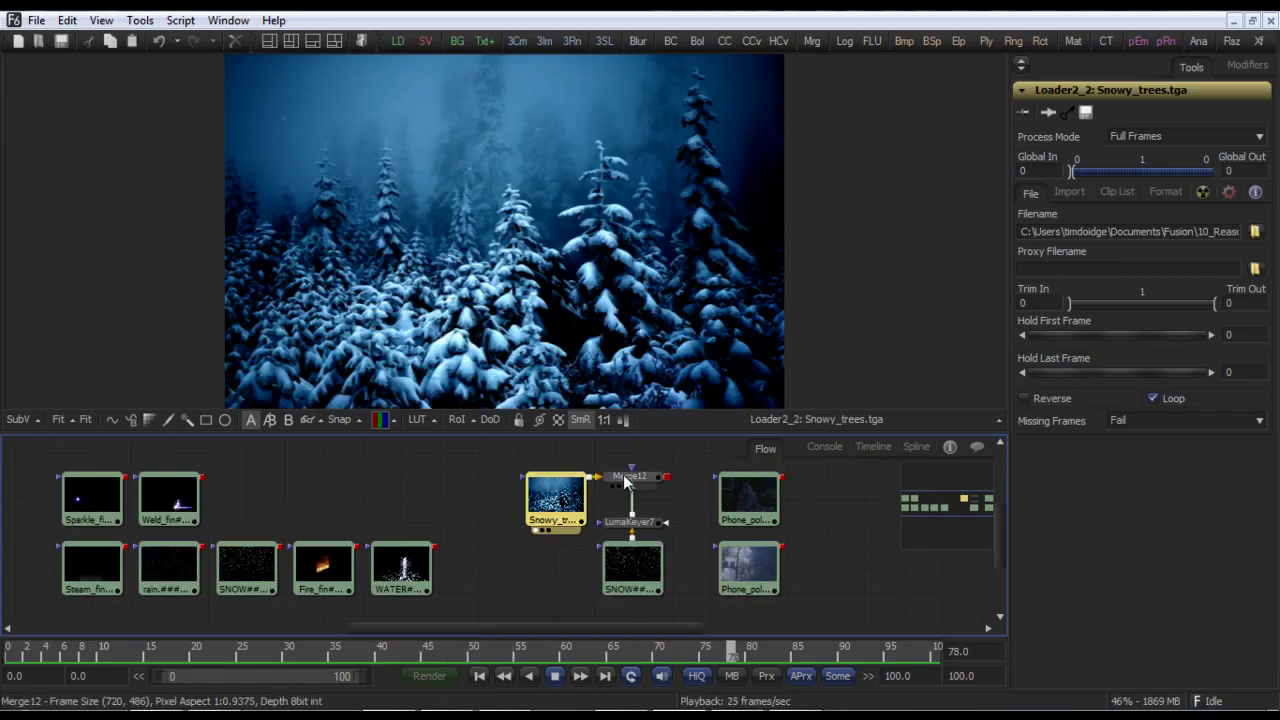
click(622, 480)
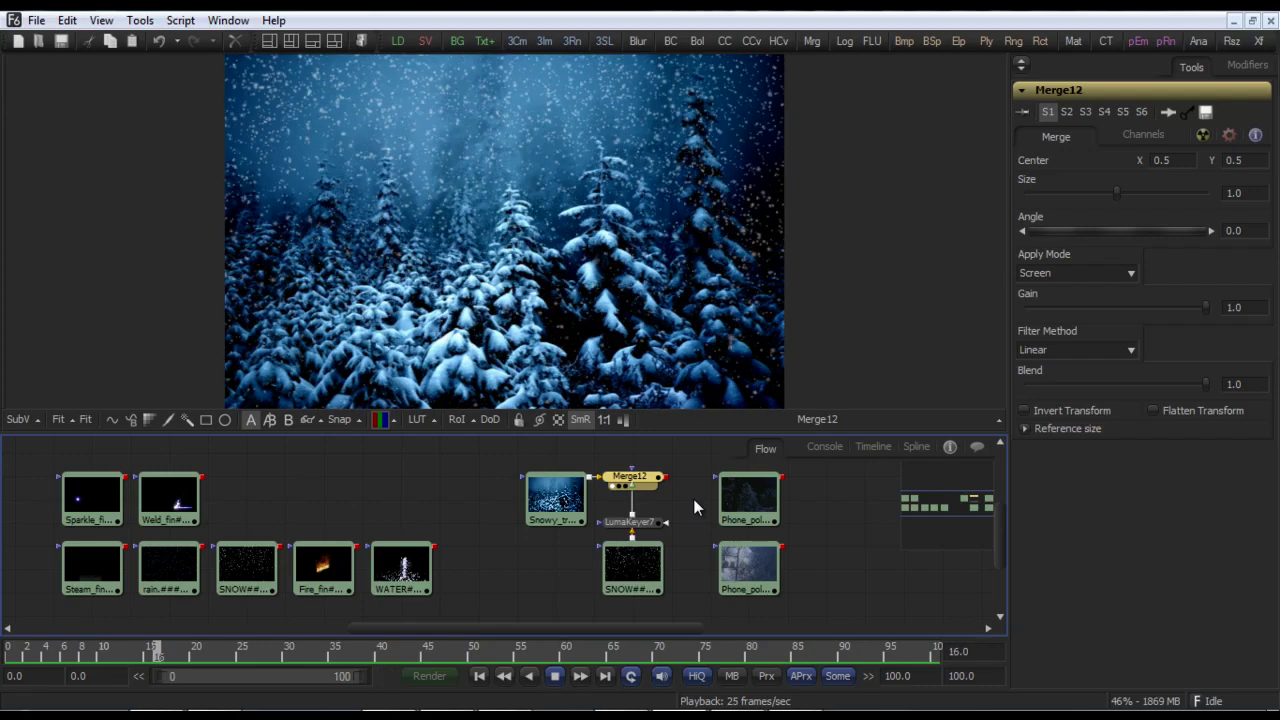
click(760, 501)
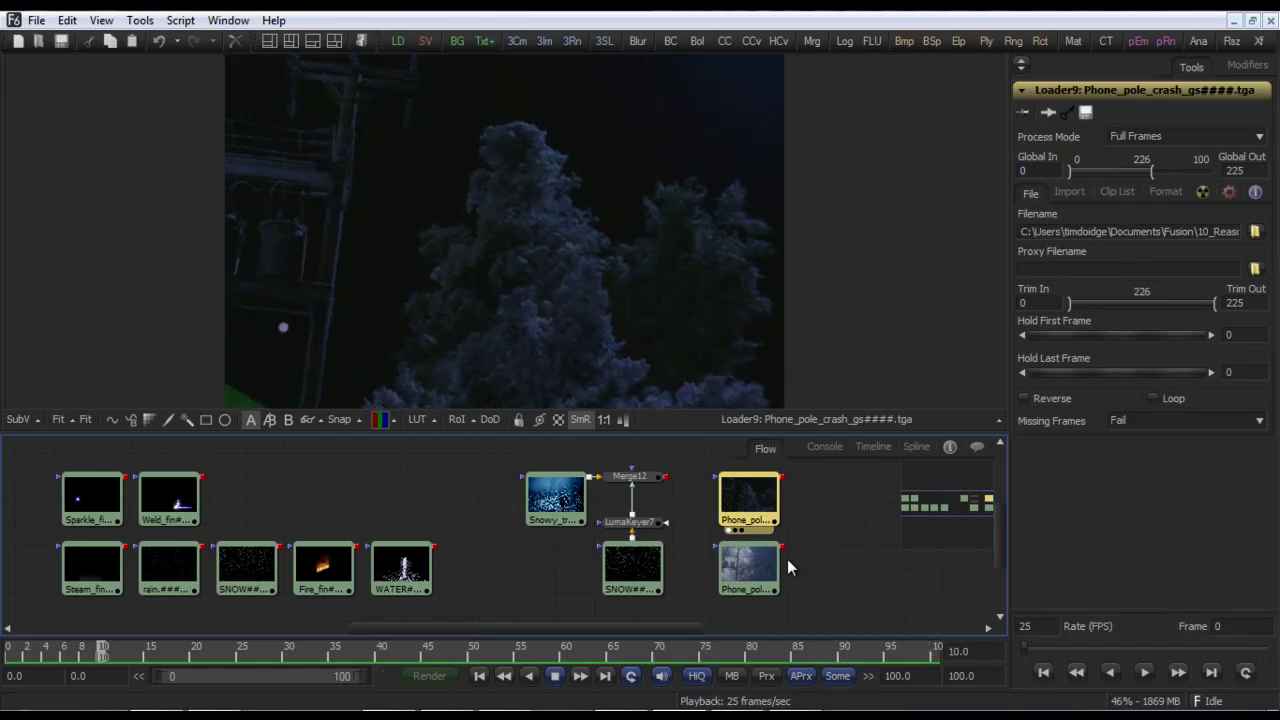
Preview the second Phone_pole loader clip.
click(752, 565)
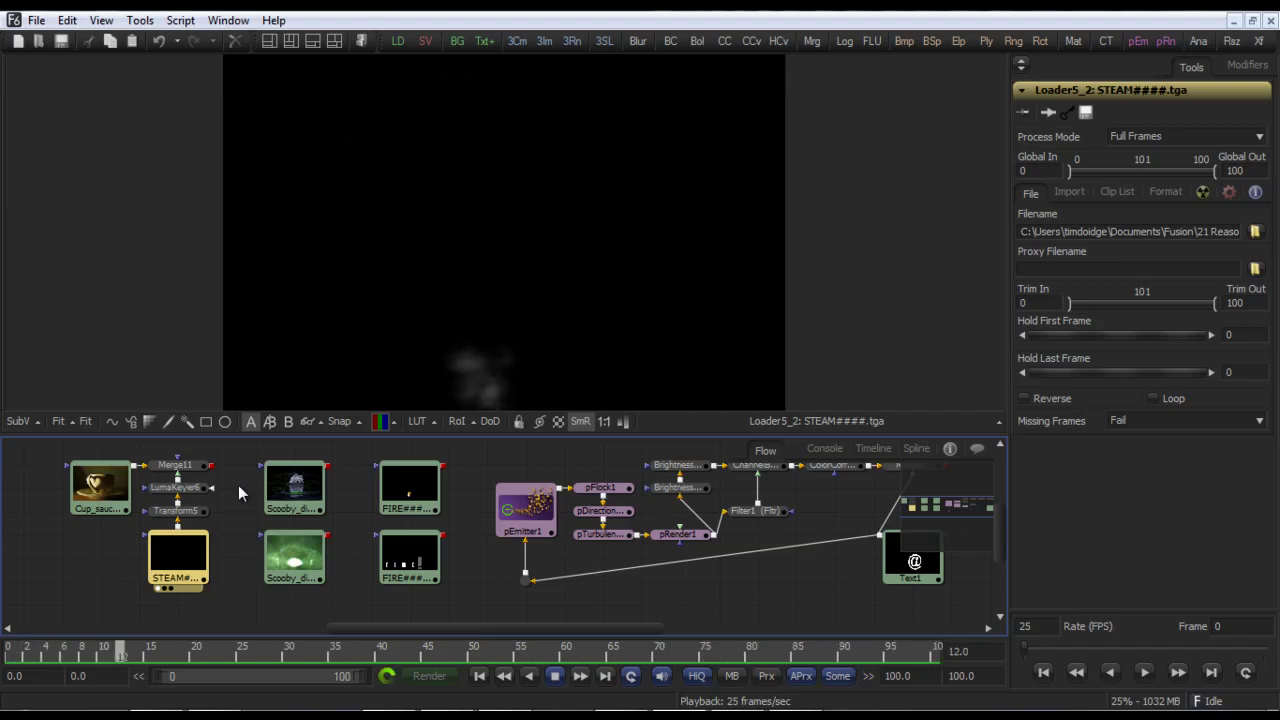
View the Merge11 coffee-cup composite and STEAM clip, then both Scooby_diver clips.
click(178, 465)
key(1)
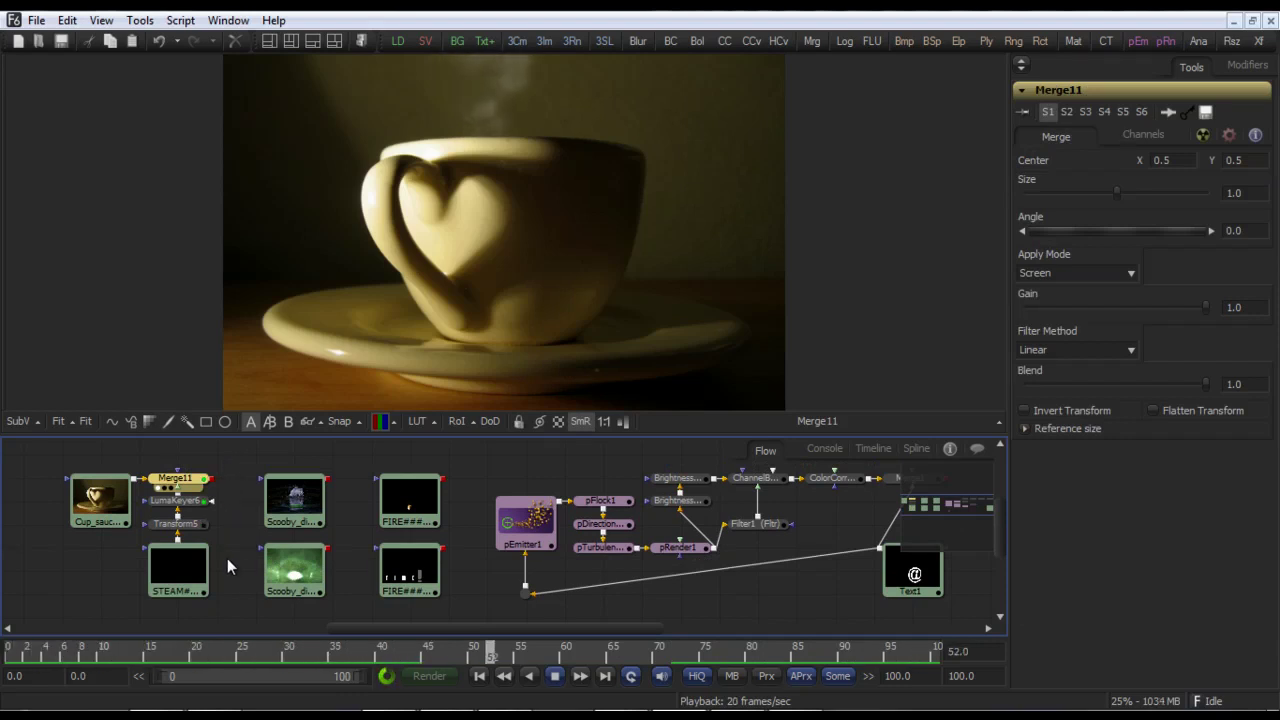
click(178, 568)
key(1)
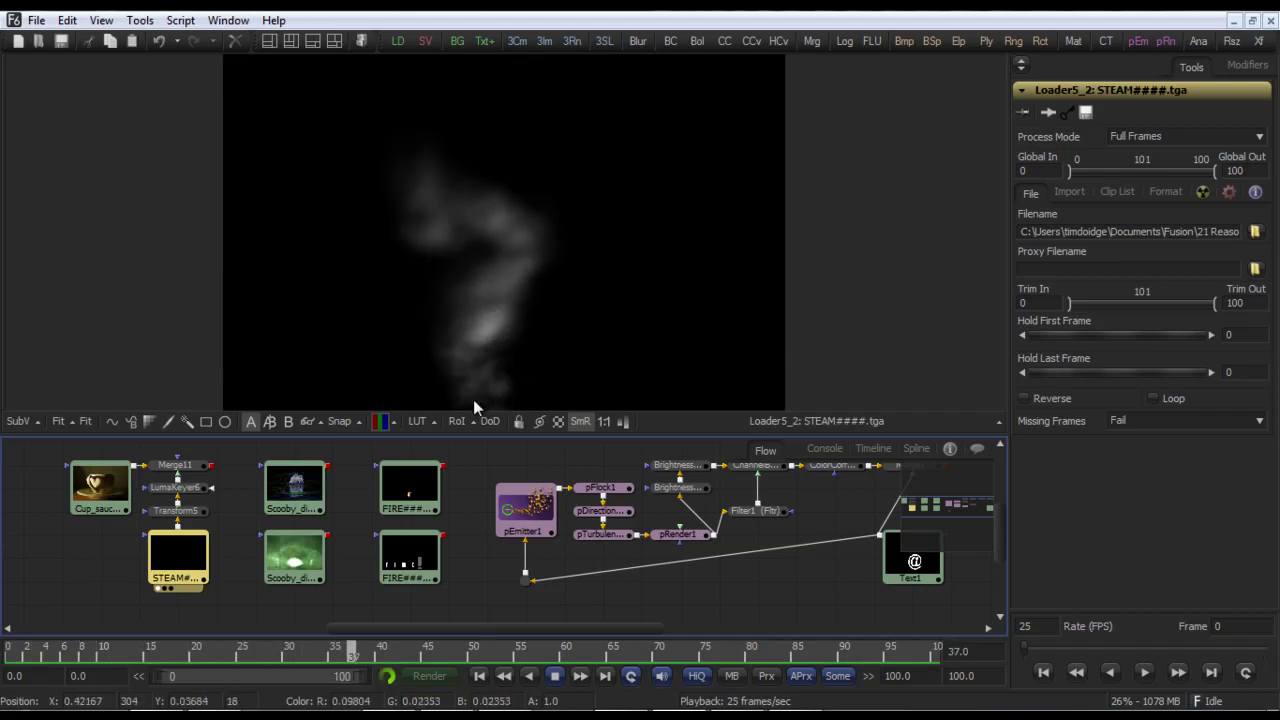
click(188, 466)
key(1)
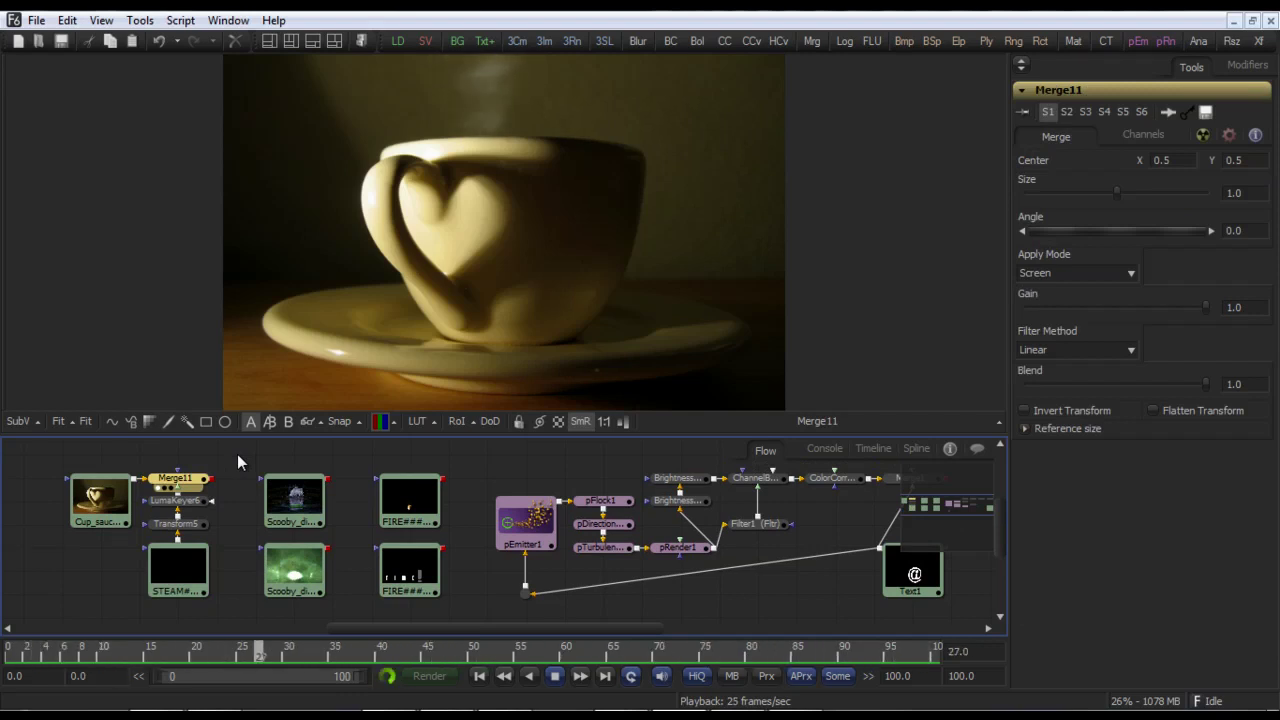
click(292, 500)
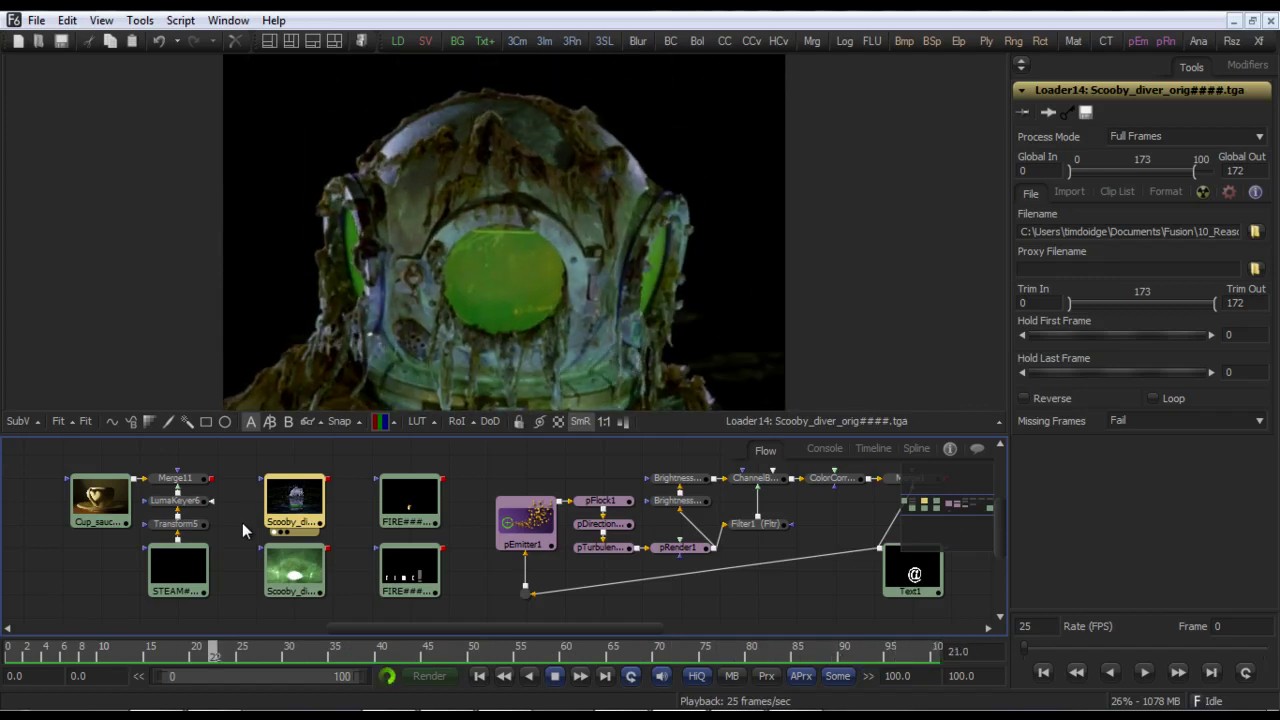
click(277, 561)
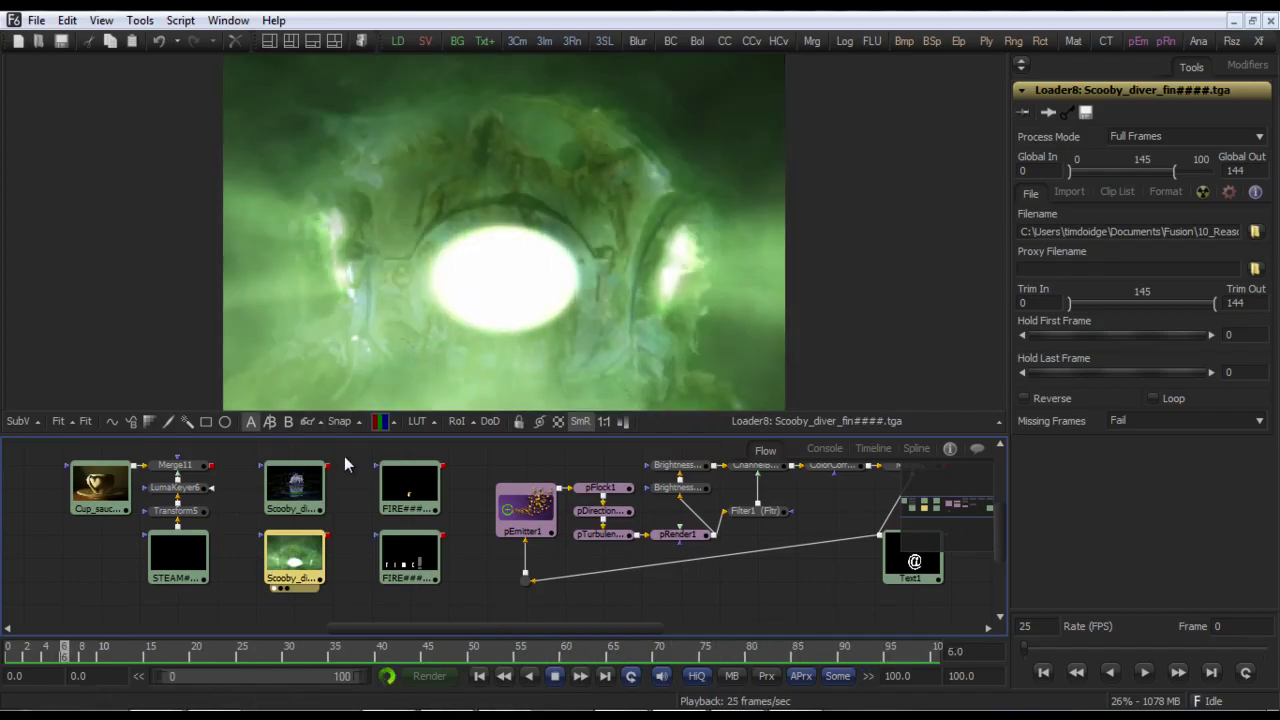
Preview both FIRE clips, then bring Merge1 into view and select it.
click(409, 490)
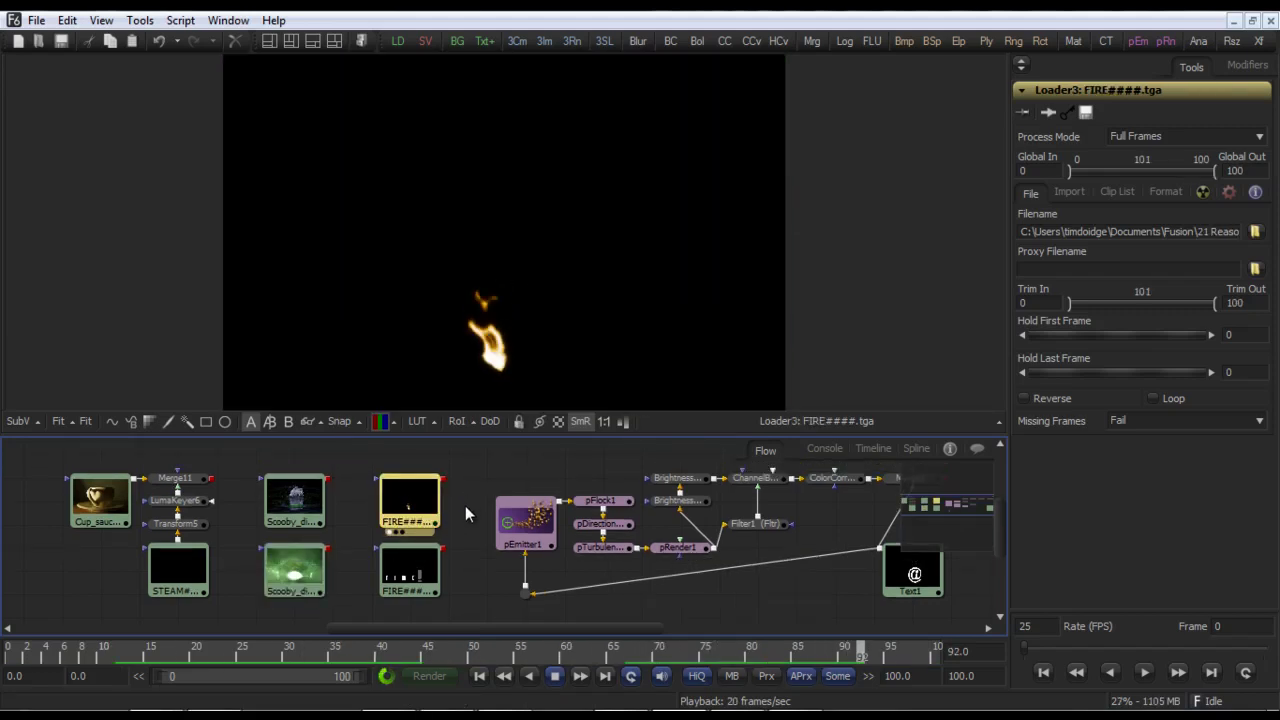
click(420, 565)
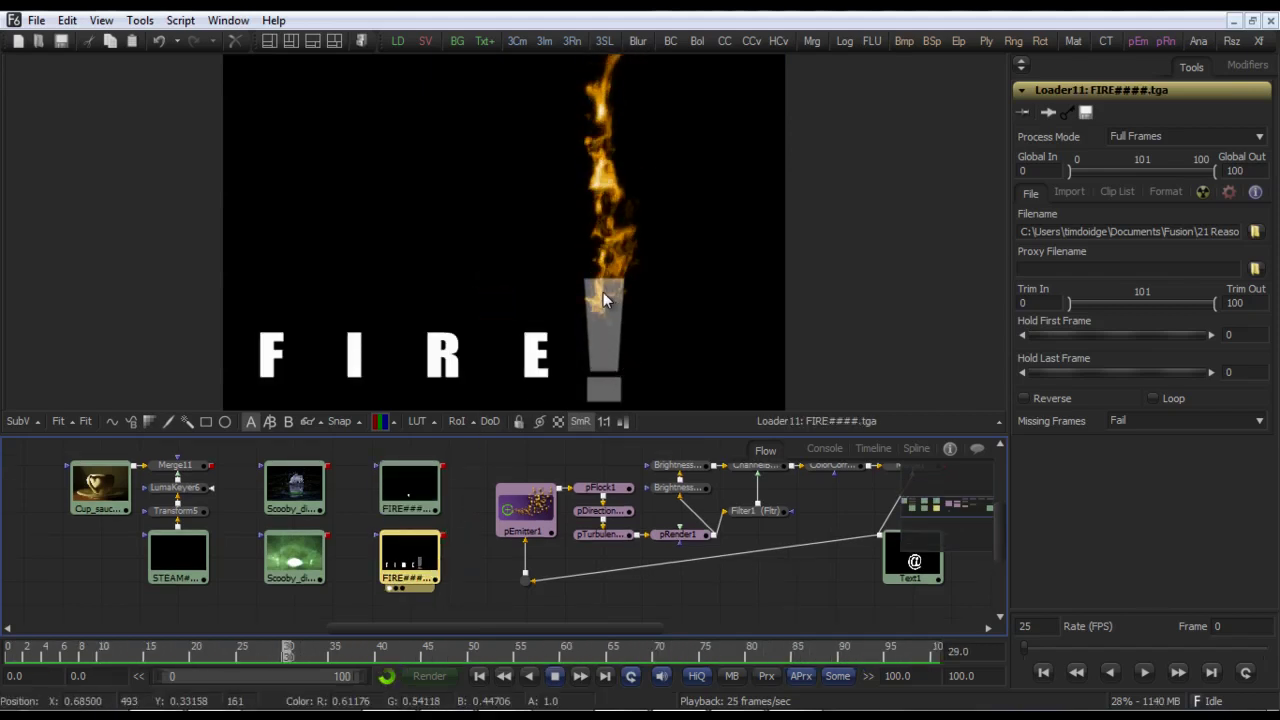
drag(806, 591, 543, 548)
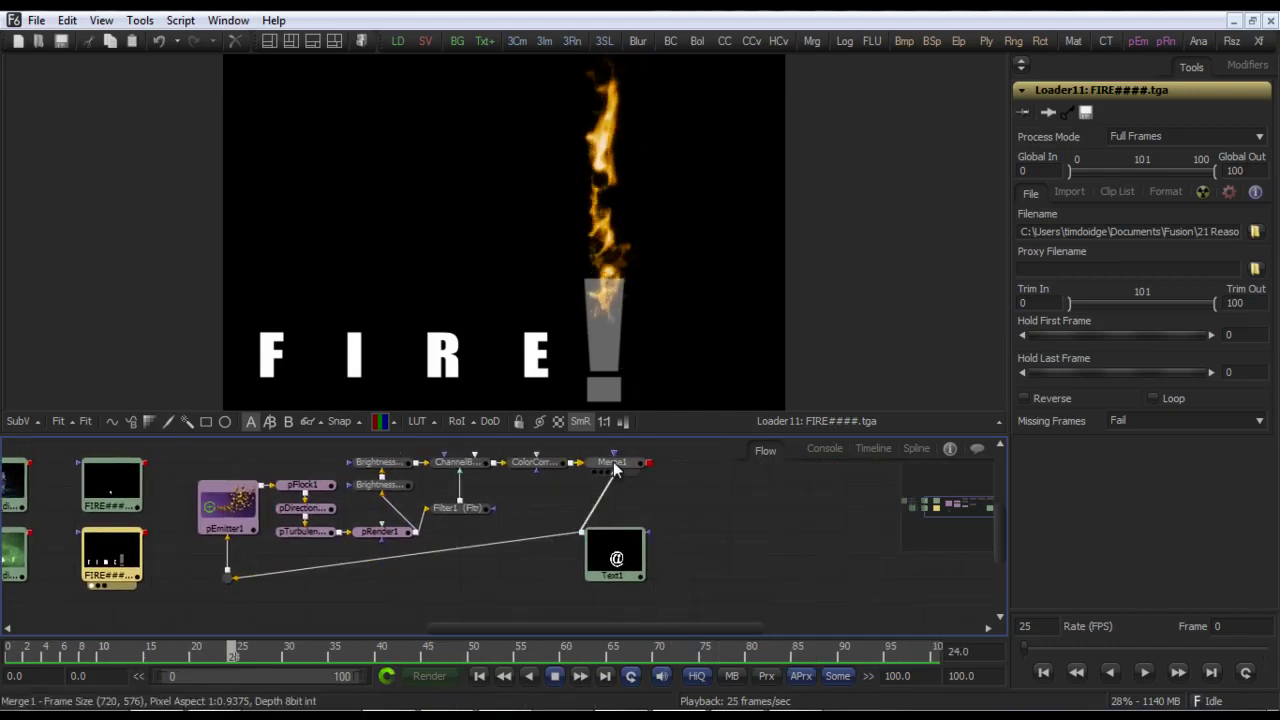
click(612, 462)
Show the fiery Merge1 composite and change Text1's styled text from @ to 'hot', then '!'.
key(1)
click(625, 577)
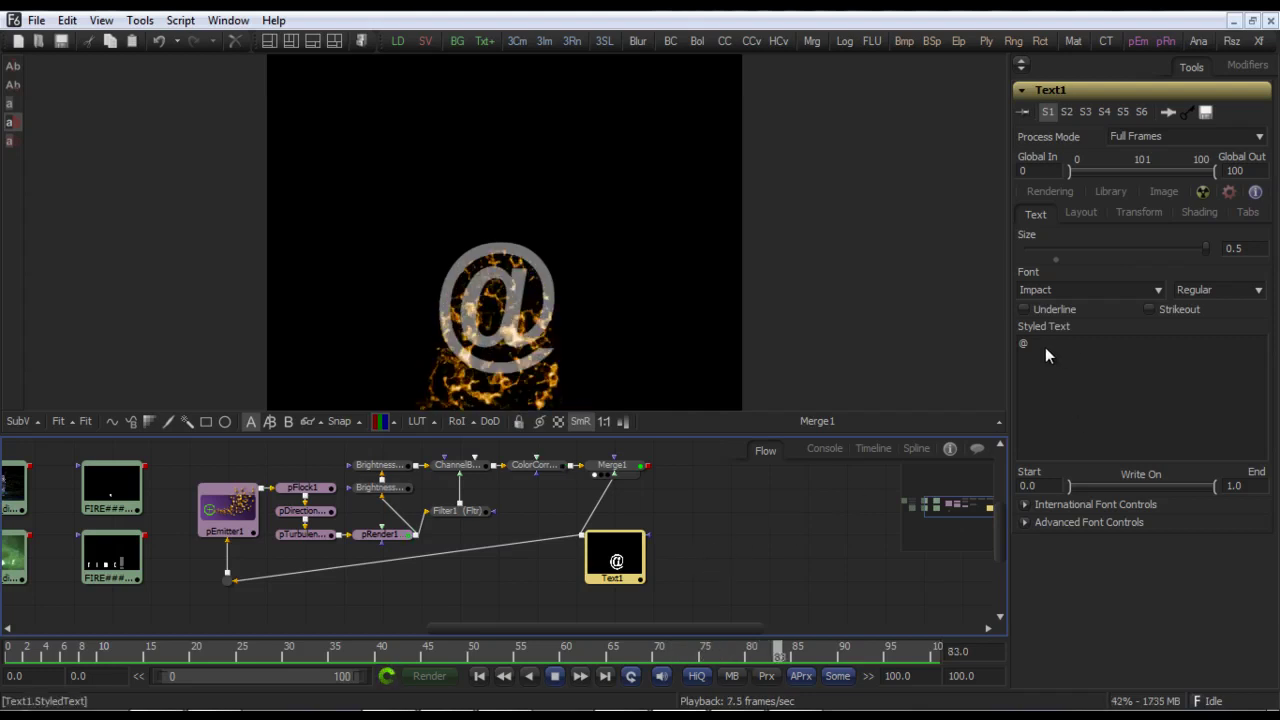
drag(1045, 347, 1009, 348)
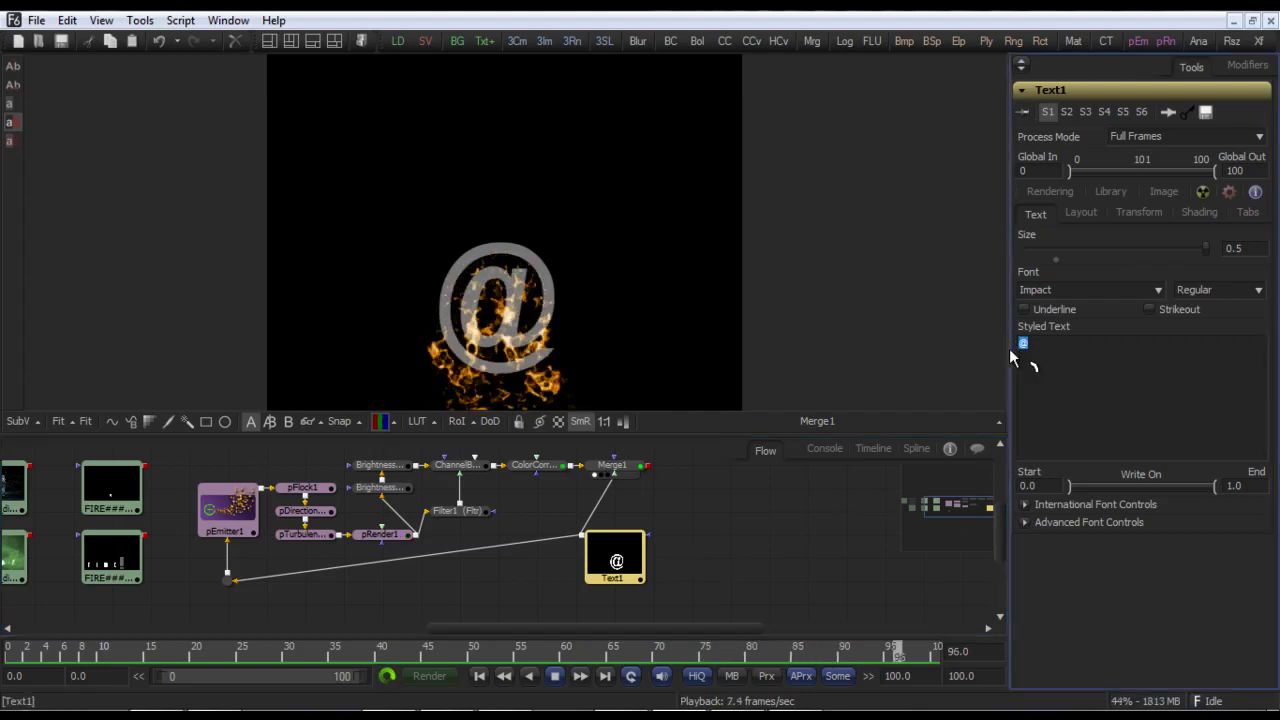
text(hot)
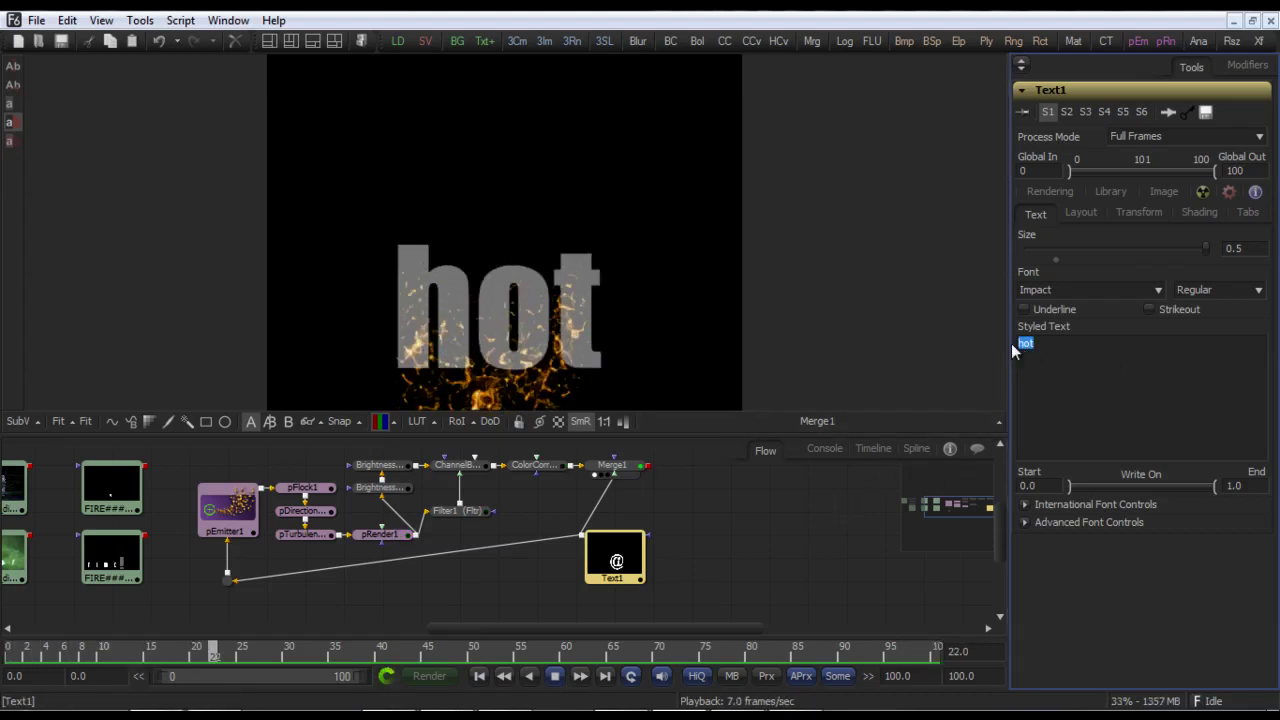
key(BackSpace)
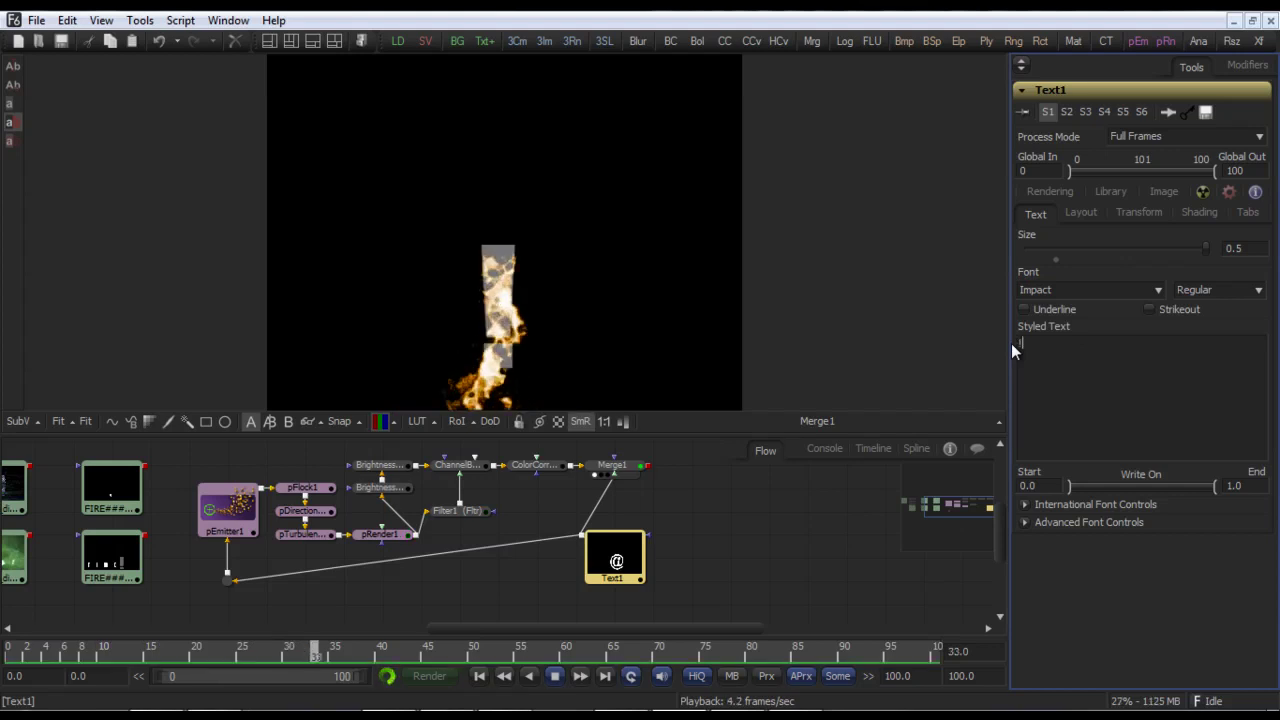
text(!)
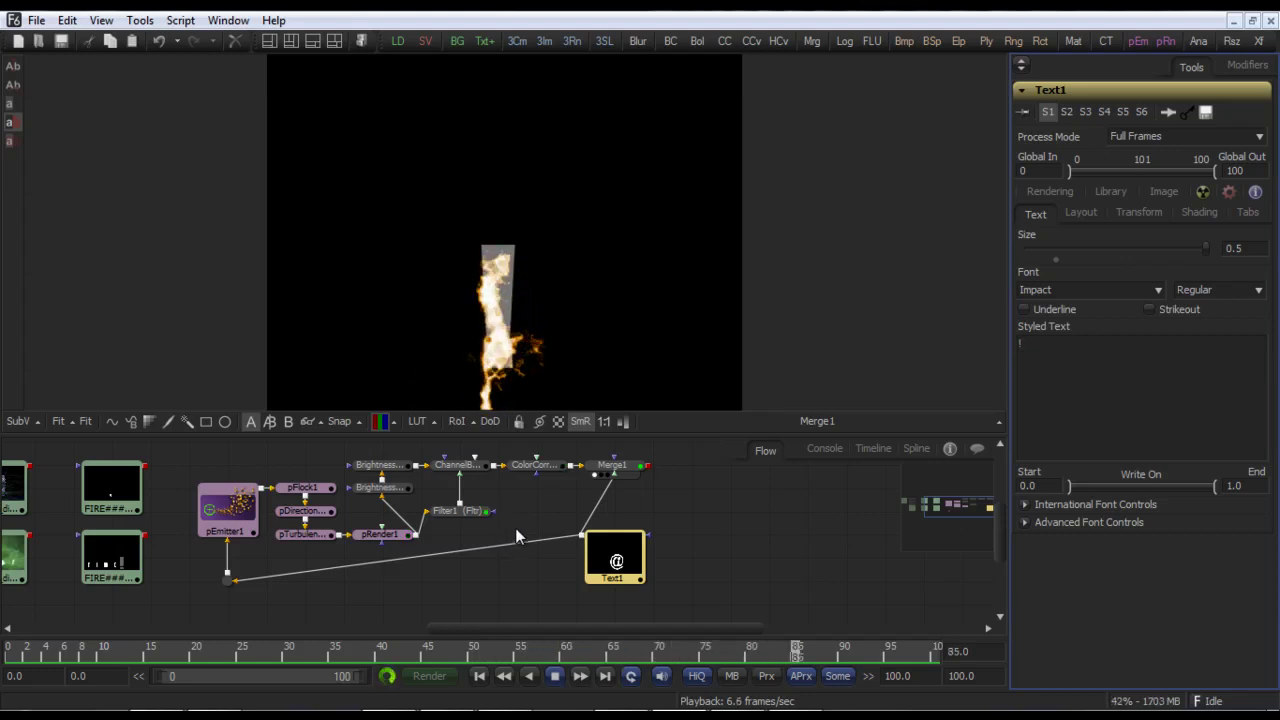
Set pDirectionalForce1 Direction to about 997.6 and Strength to 0.108333.
click(320, 512)
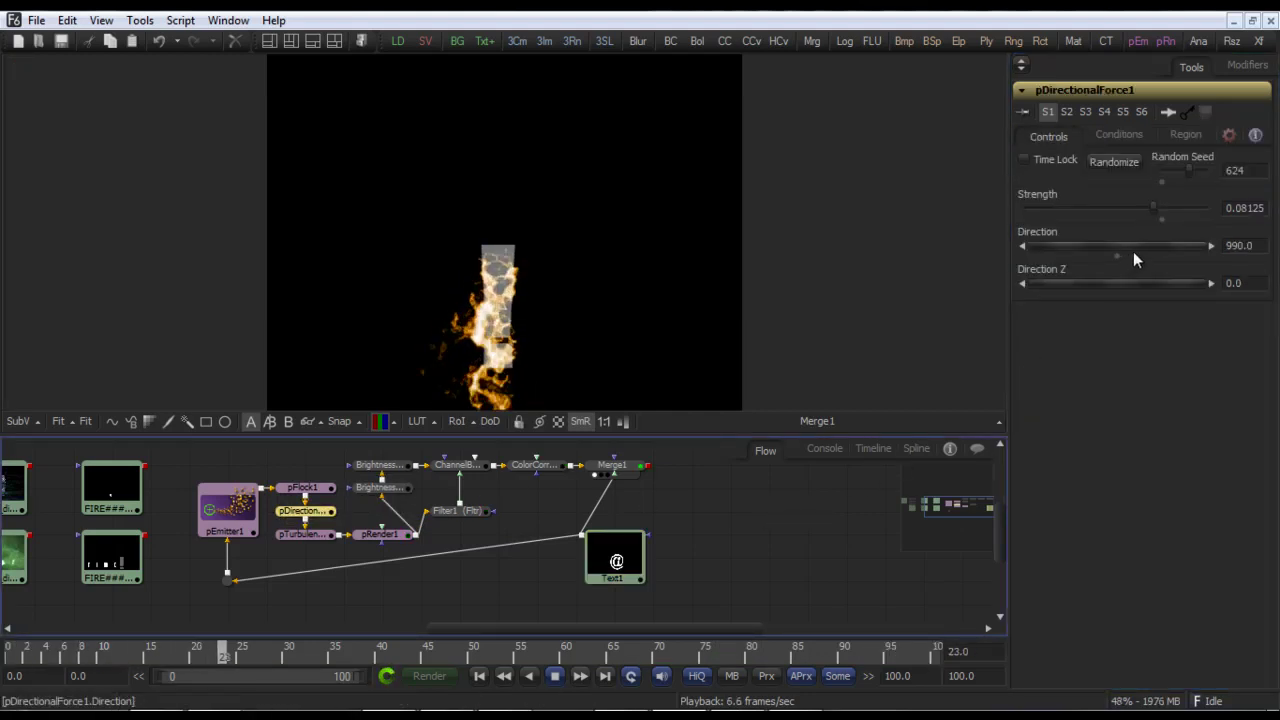
drag(1145, 245, 1085, 250)
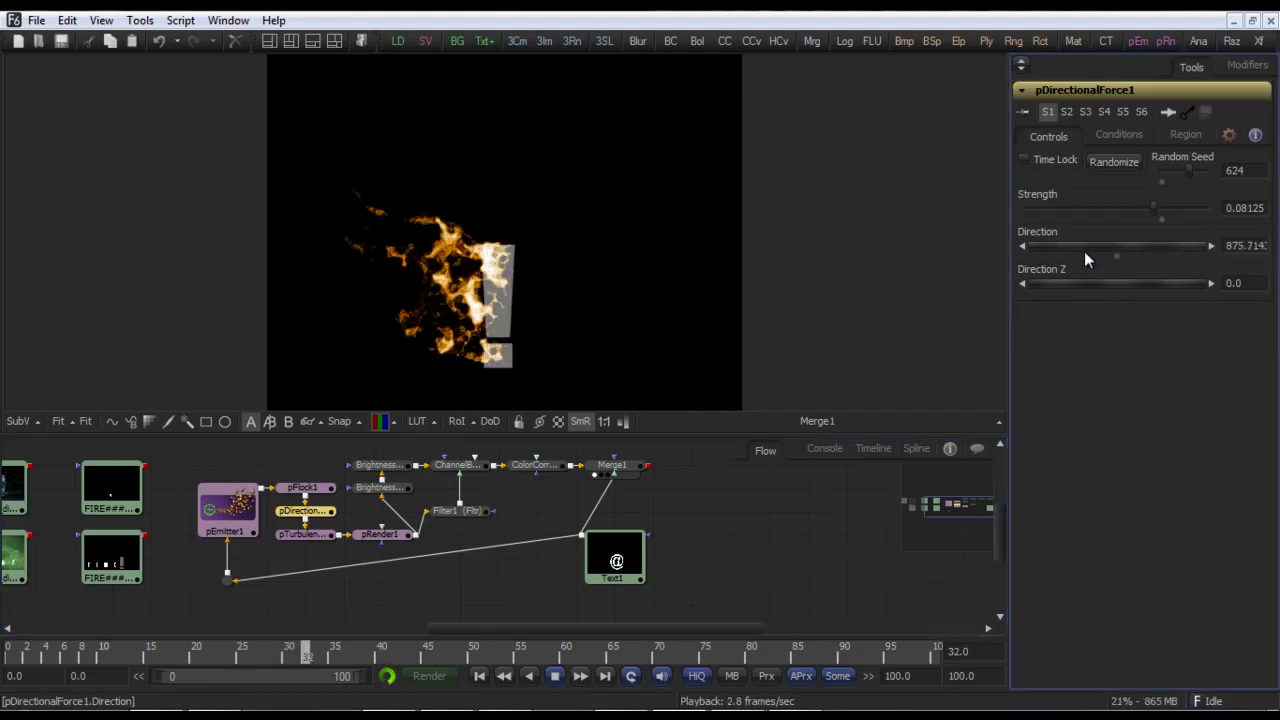
drag(1085, 250, 1184, 257)
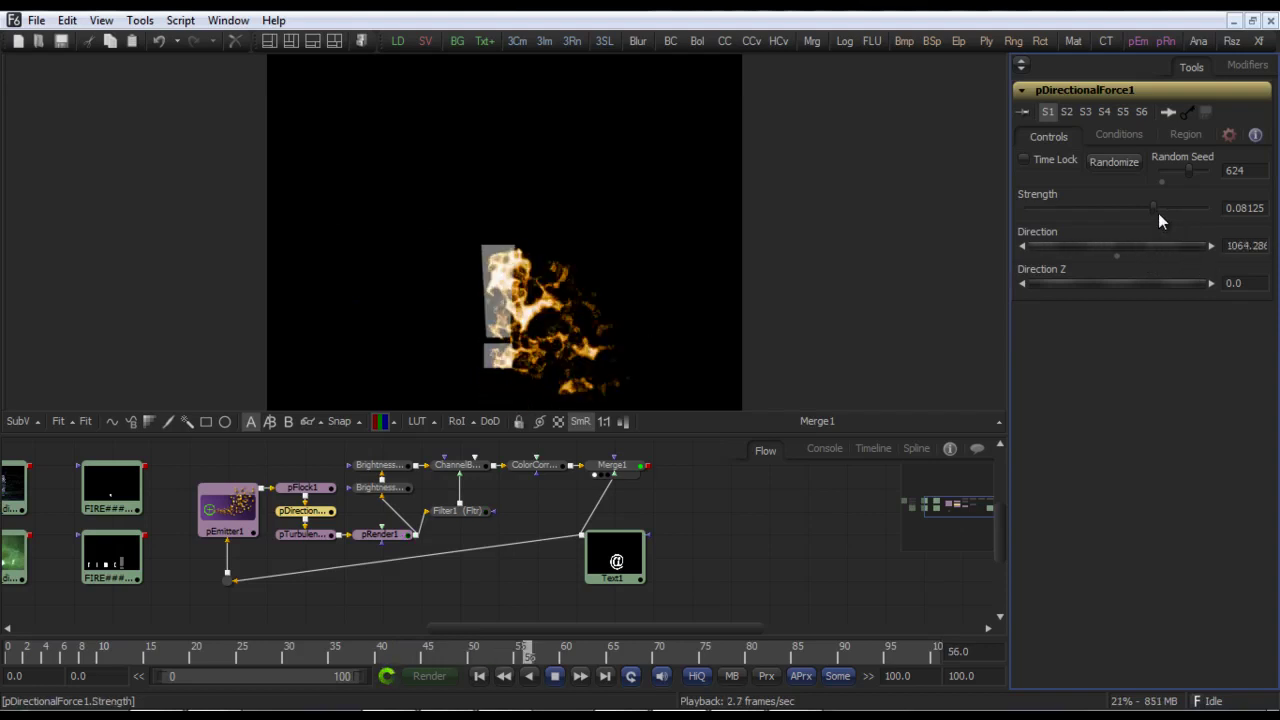
drag(1155, 212, 1112, 211)
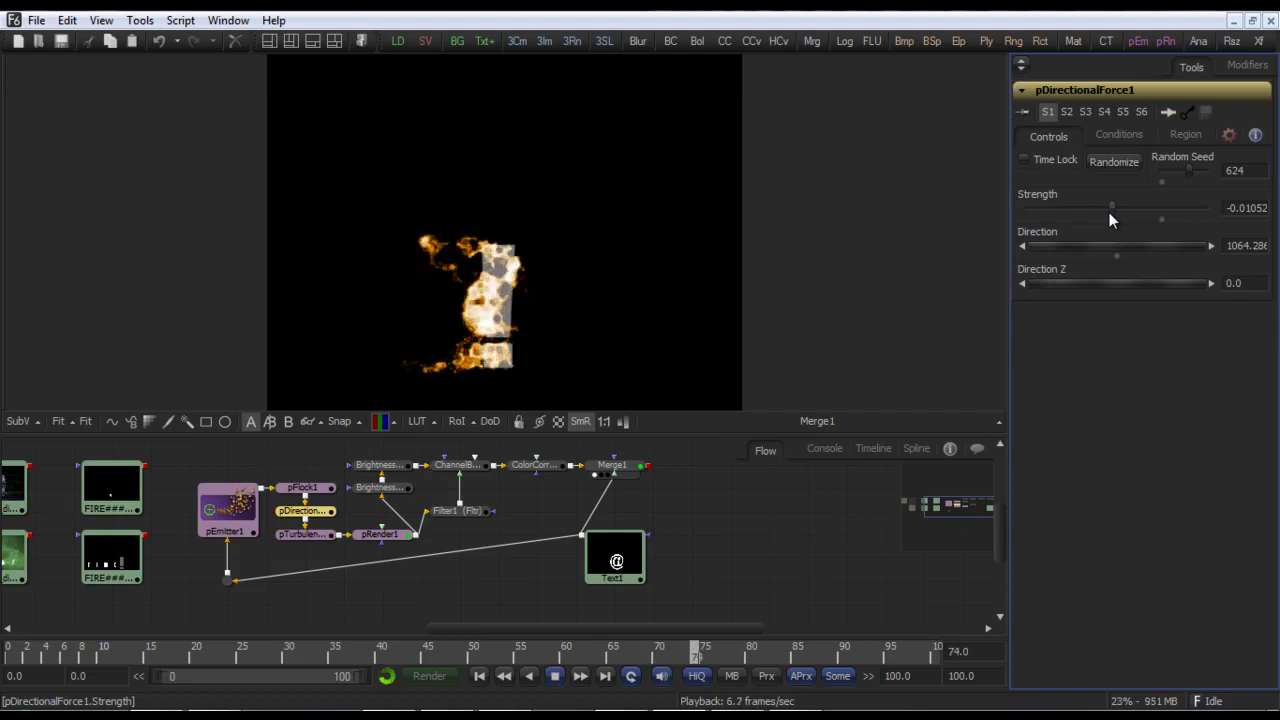
drag(1109, 212, 1162, 220)
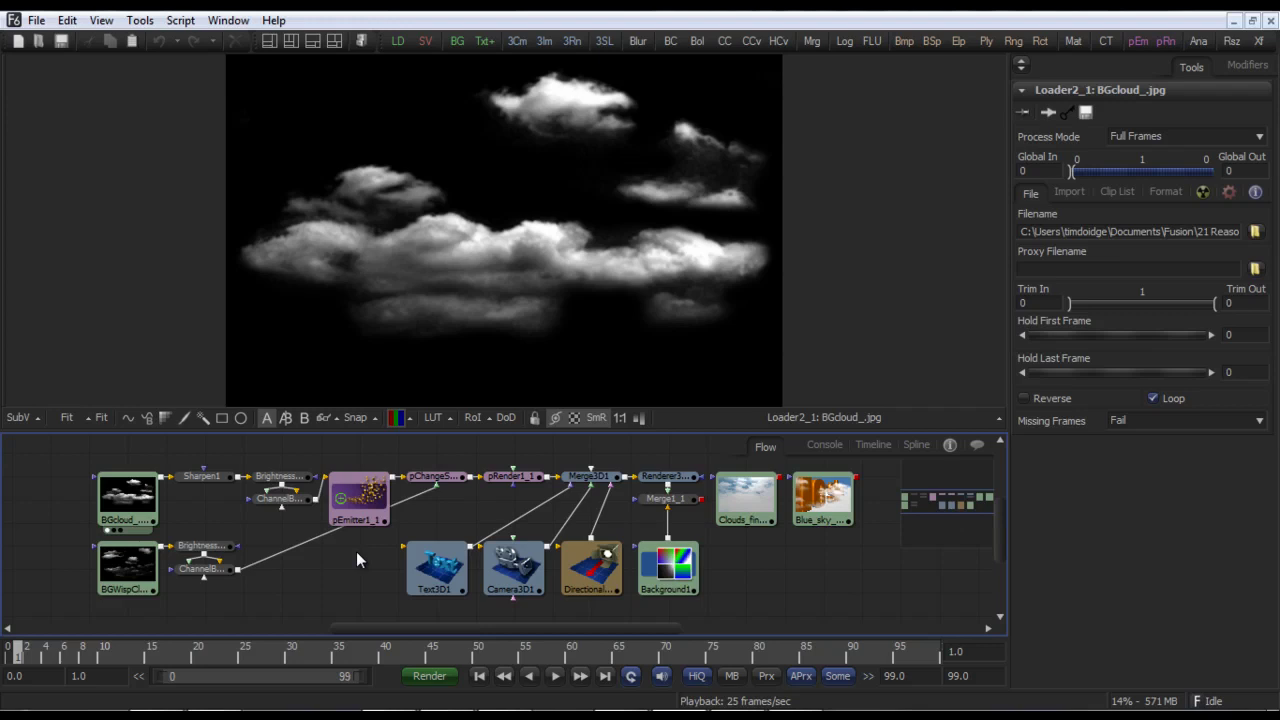
Preview the BGWispCloud image, then the BGcloud image.
click(125, 565)
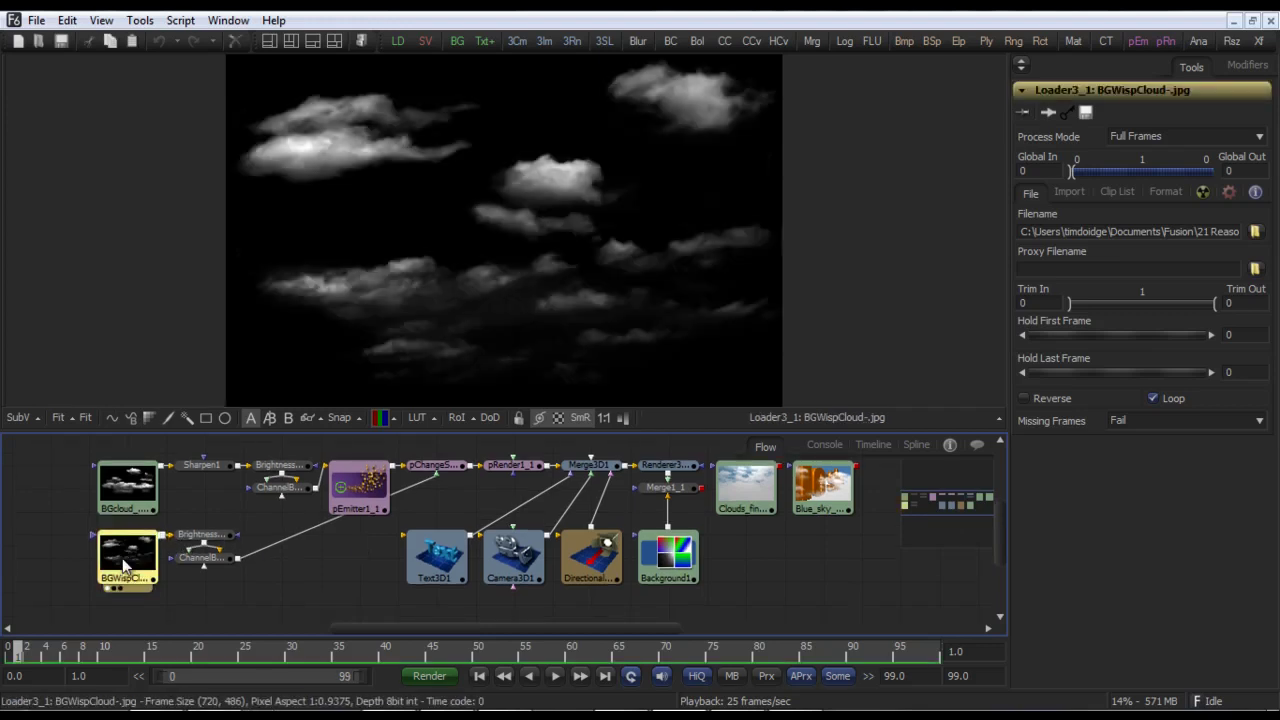
click(130, 492)
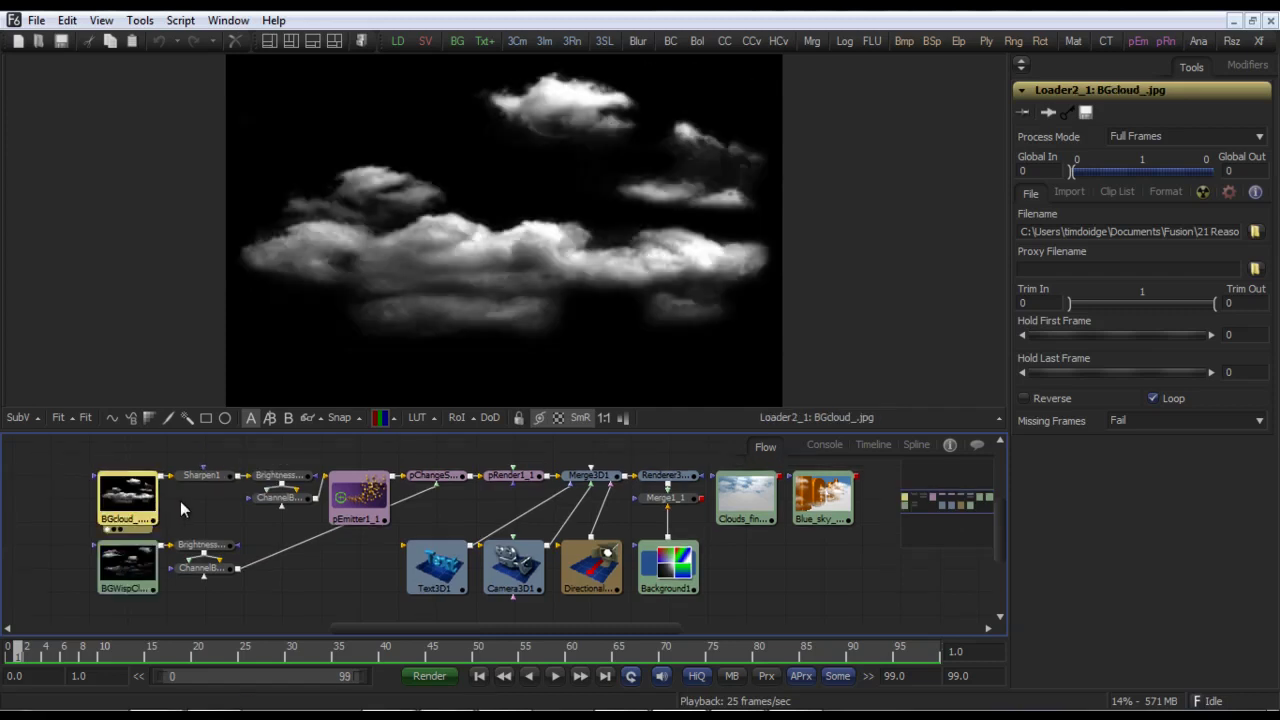
Show pEmitter1_1's Cube region (2.0 × 0.54696 × 5.0) and orbit the 3D view.
click(368, 505)
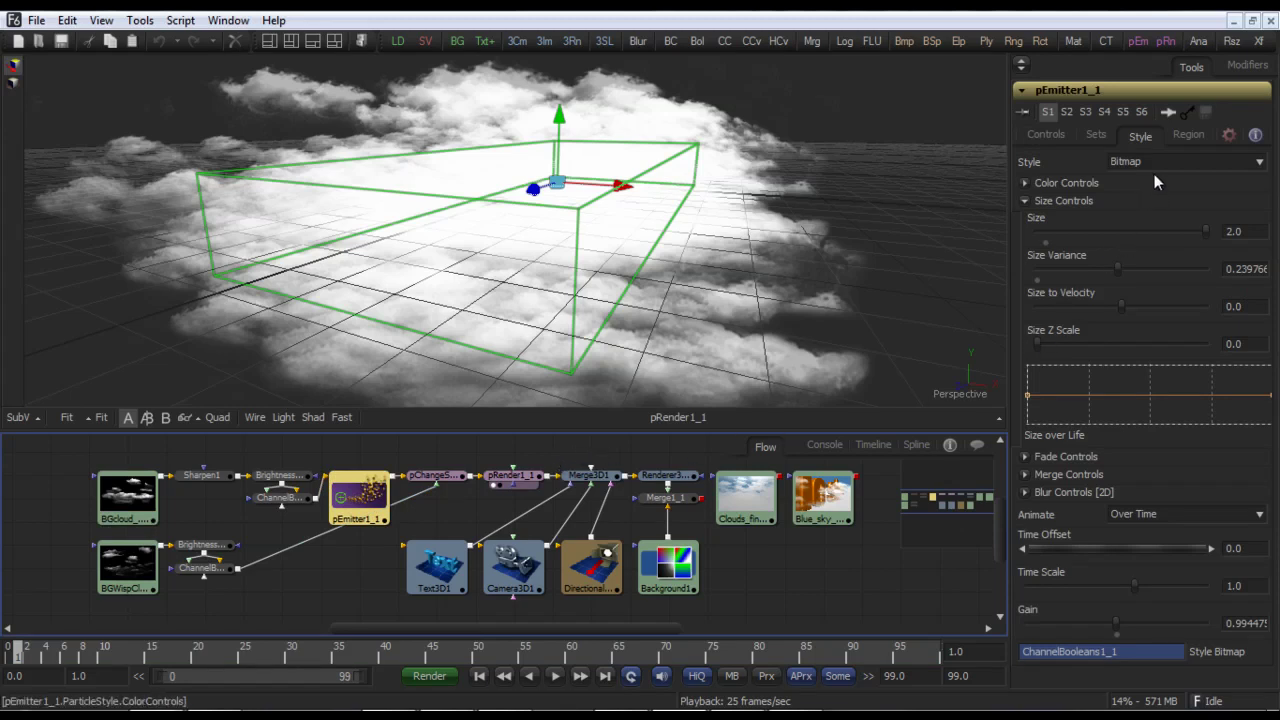
click(1187, 136)
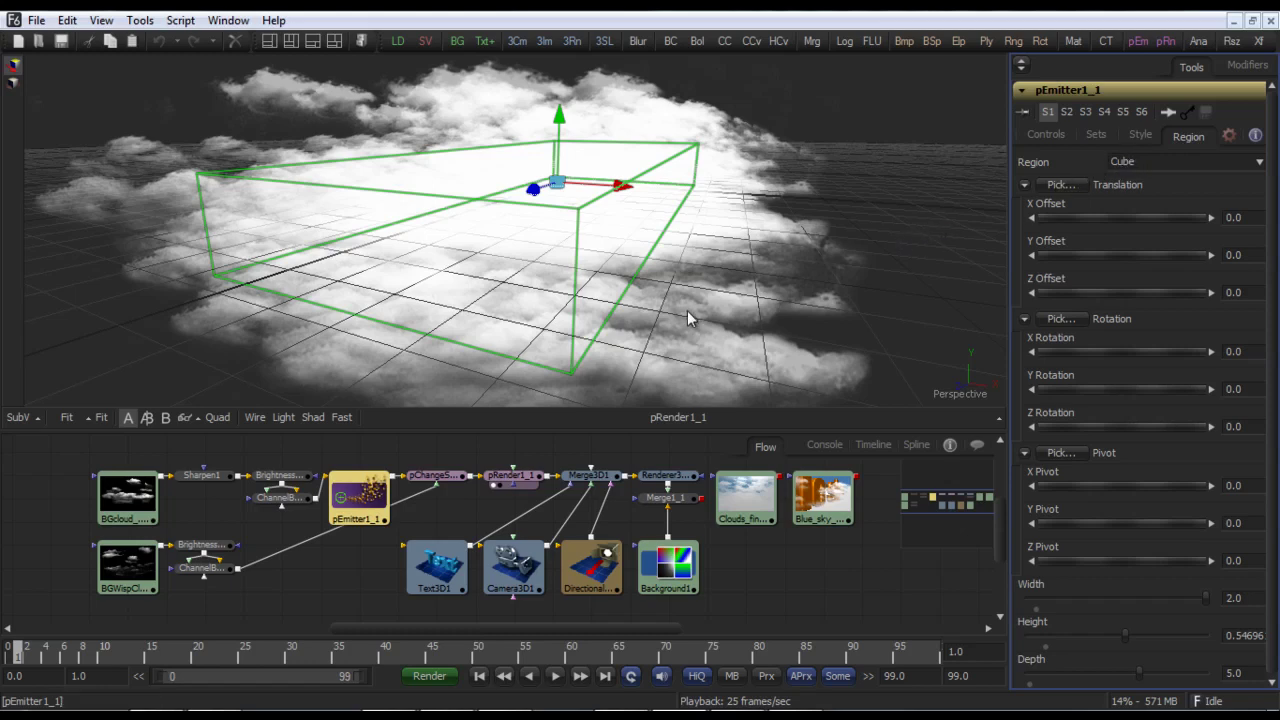
drag(677, 306, 641, 315)
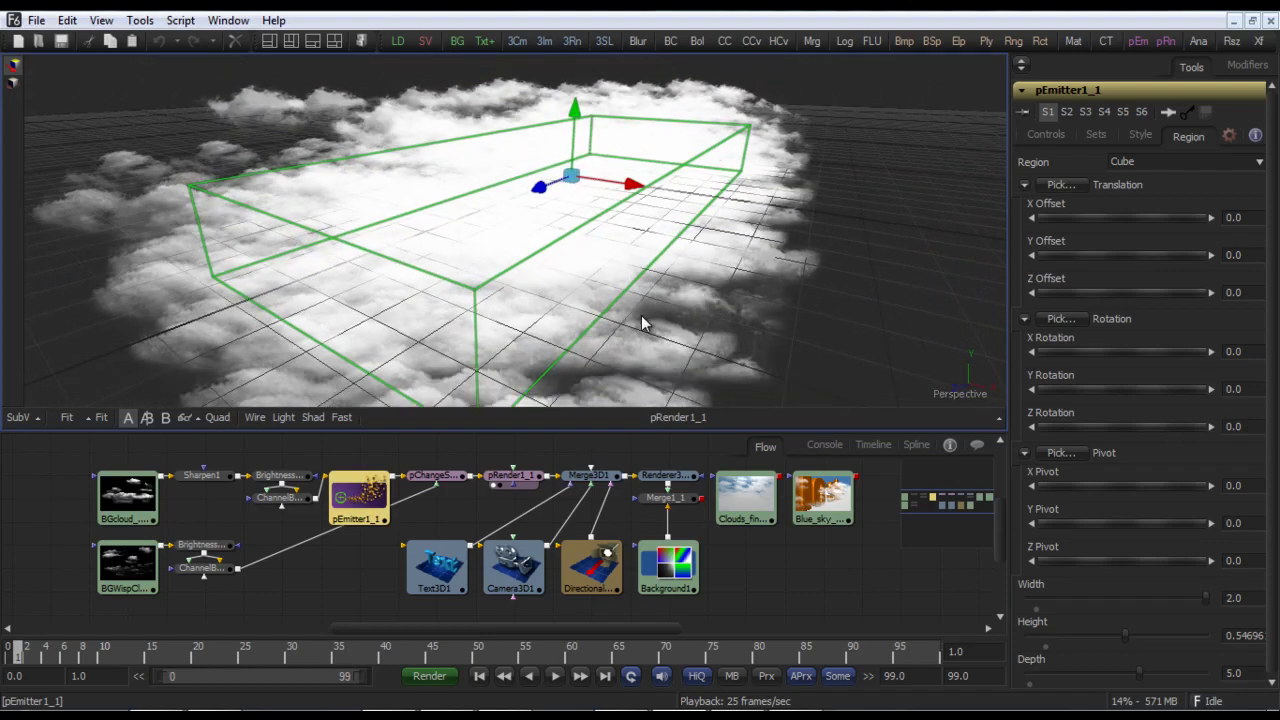
Play the cloud scene from Camera3D1, orbit the view, then view the Clouds_fin sequence.
click(515, 568)
click(555, 676)
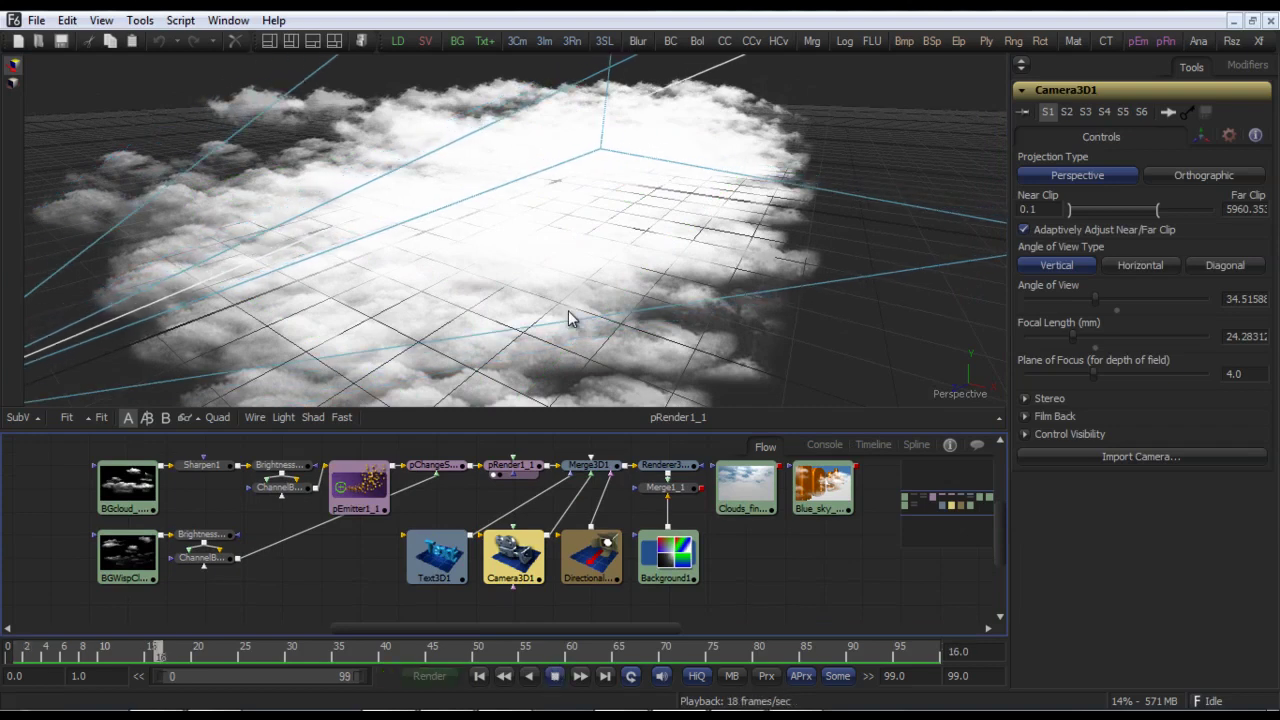
drag(503, 345, 780, 357)
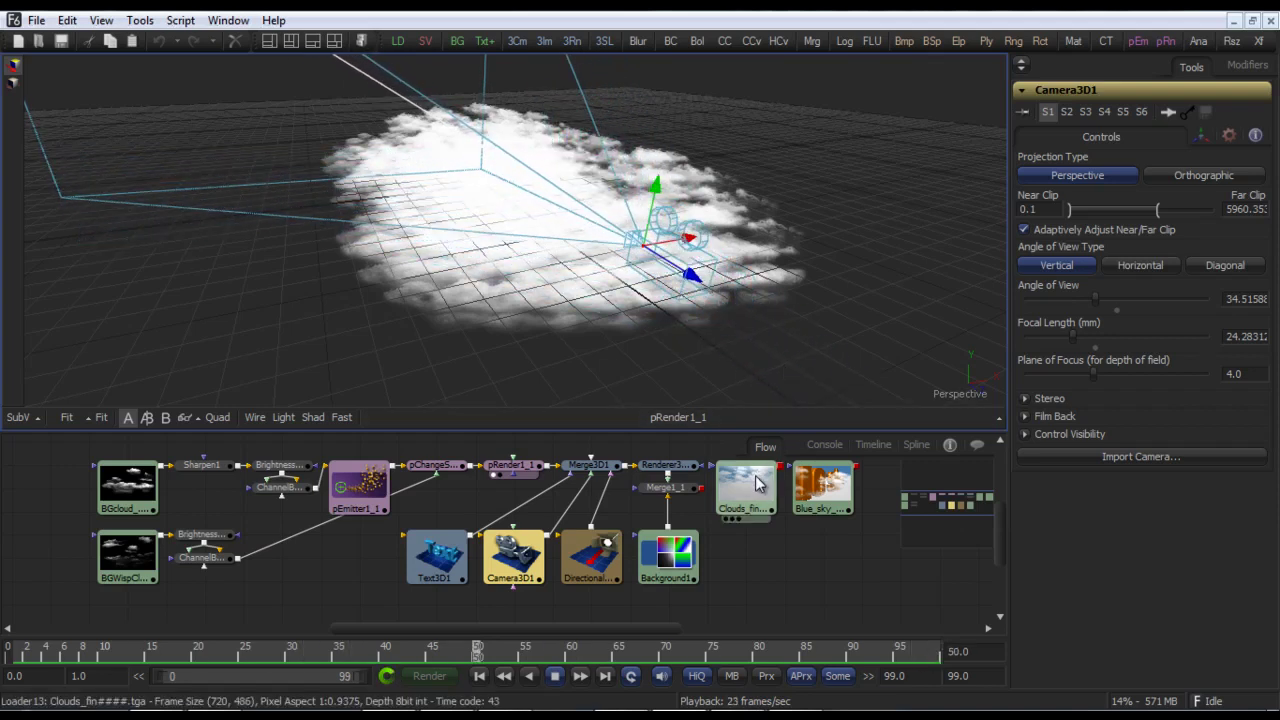
click(747, 512)
click(745, 529)
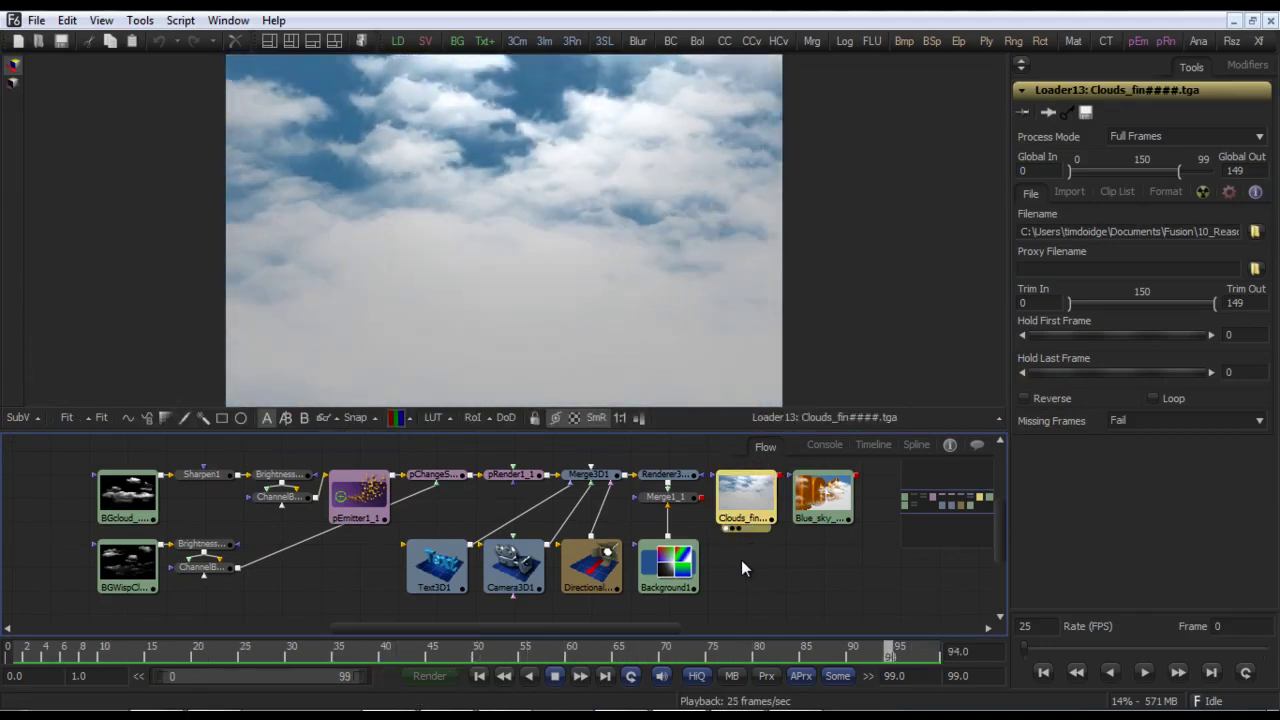
Inspect the lit Merge3D1 text-and-clouds scene from a closer angle, then view the Blue_sky image.
click(591, 481)
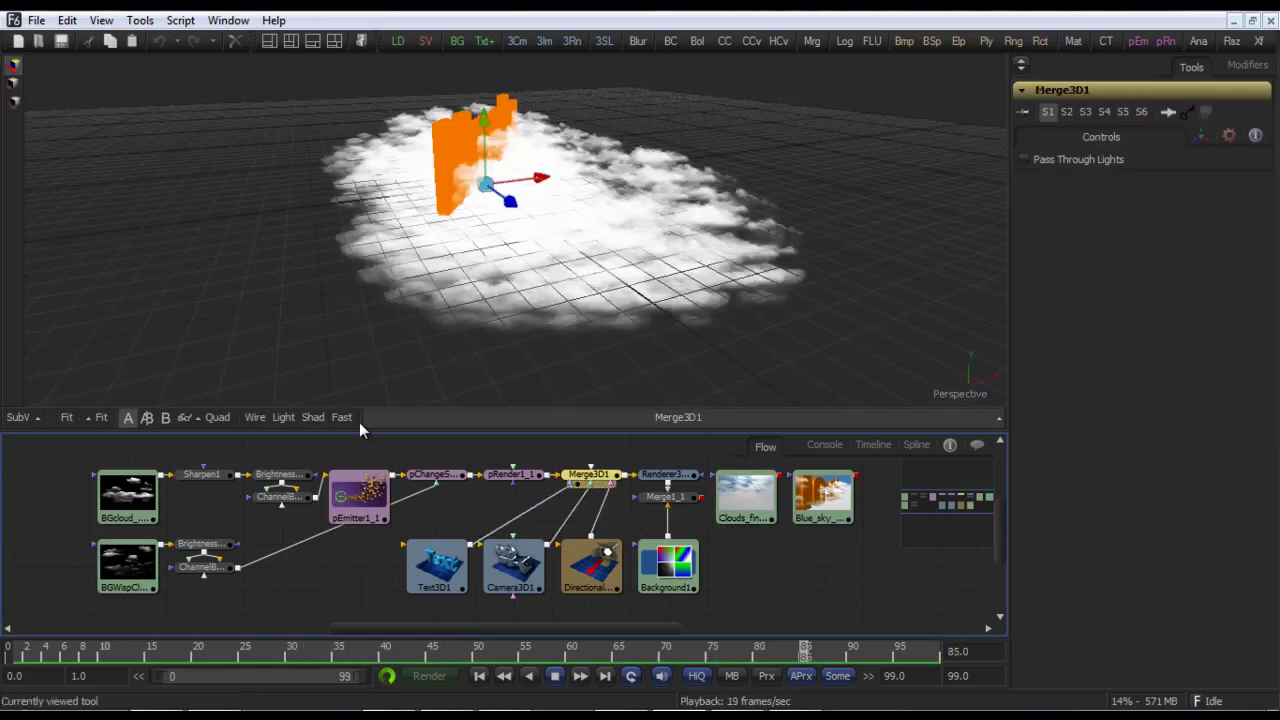
click(289, 417)
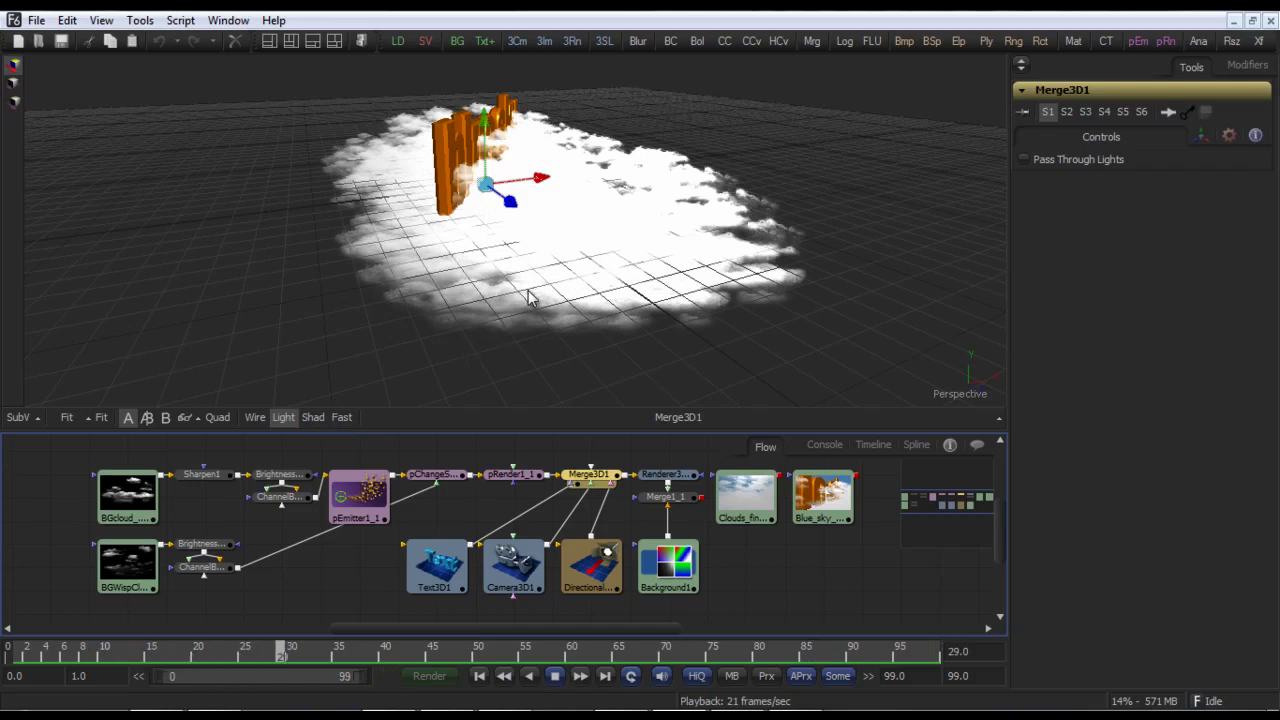
drag(583, 274, 395, 305)
drag(520, 287, 643, 302)
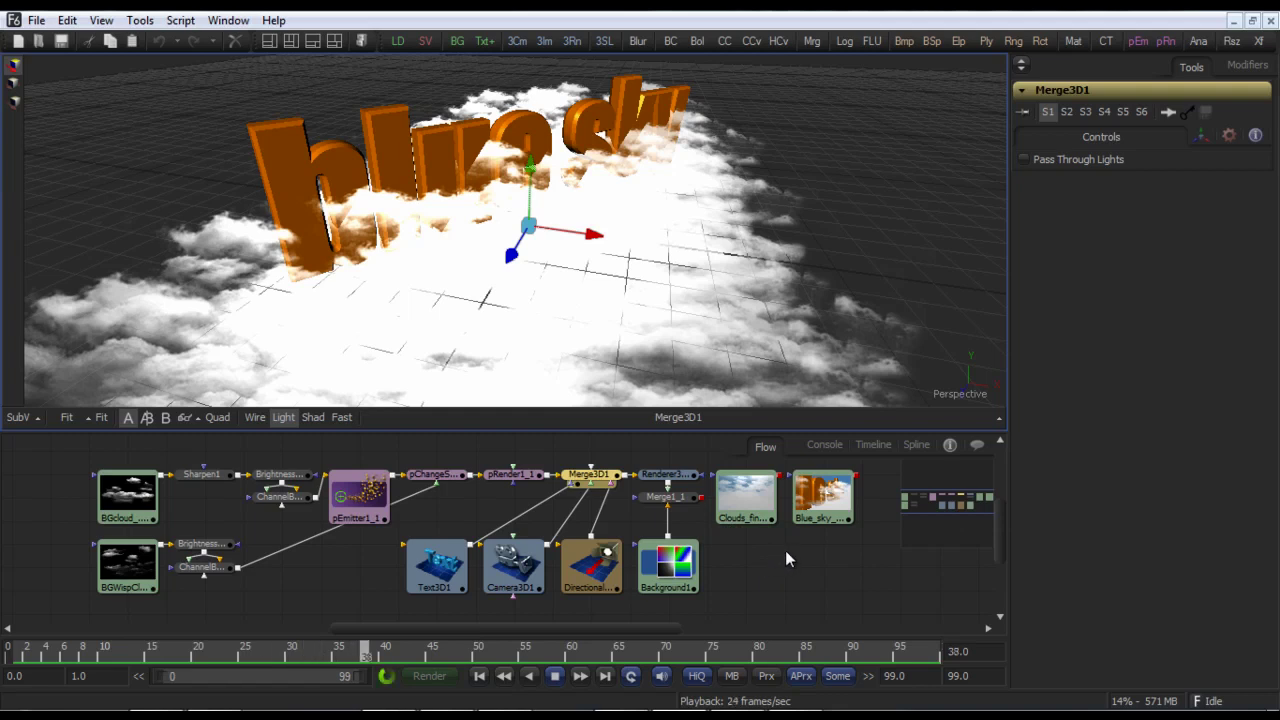
click(822, 497)
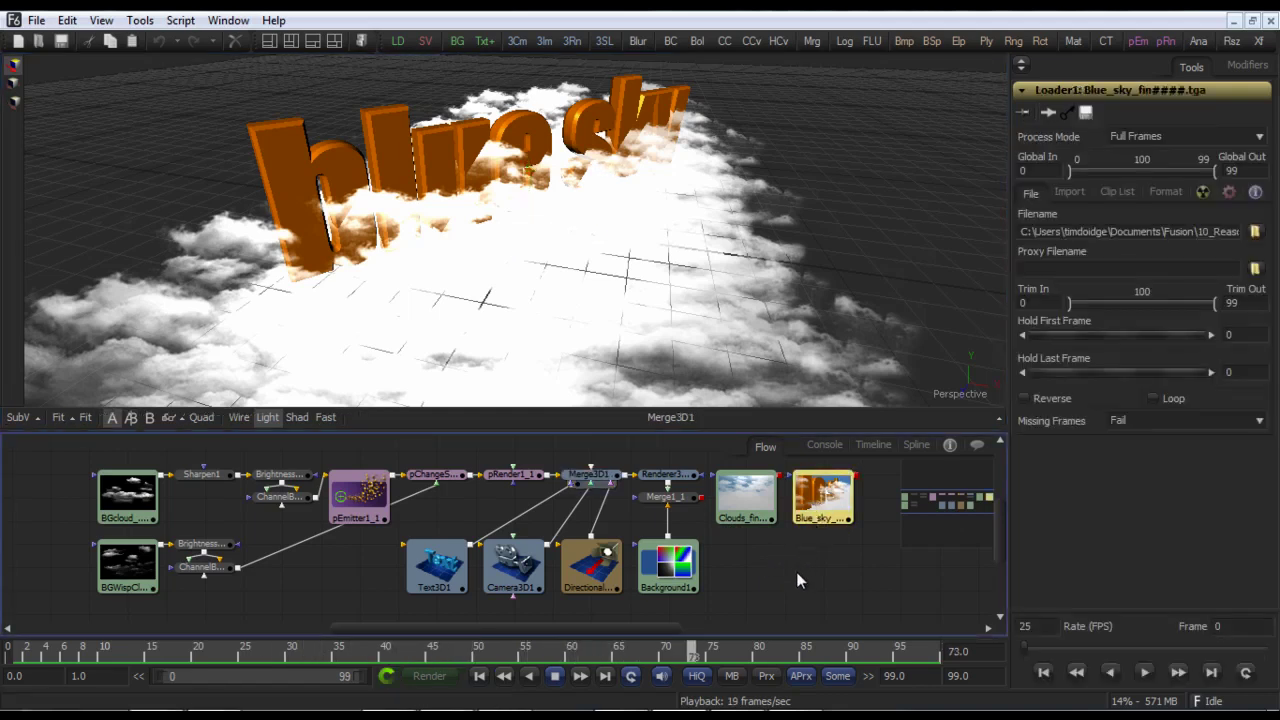
key(1)
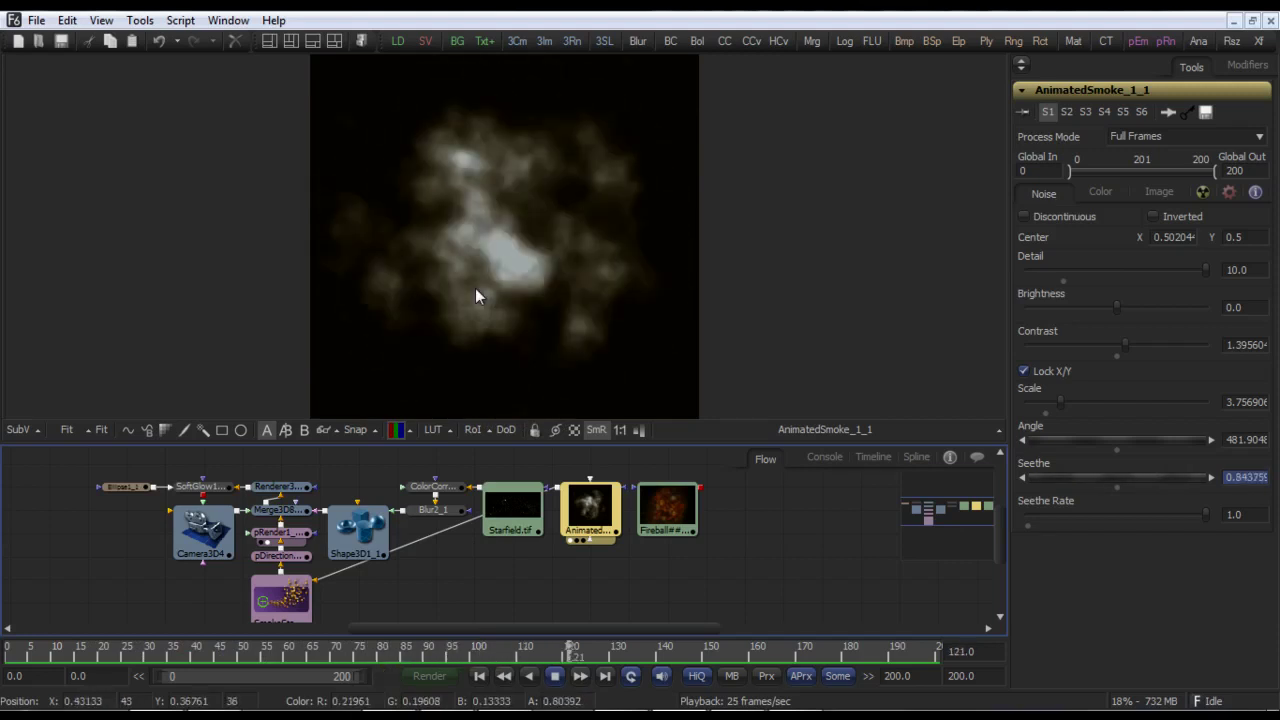
Stop the smoke at the first frame and show the SmokeStack emitter's settings.
click(555, 675)
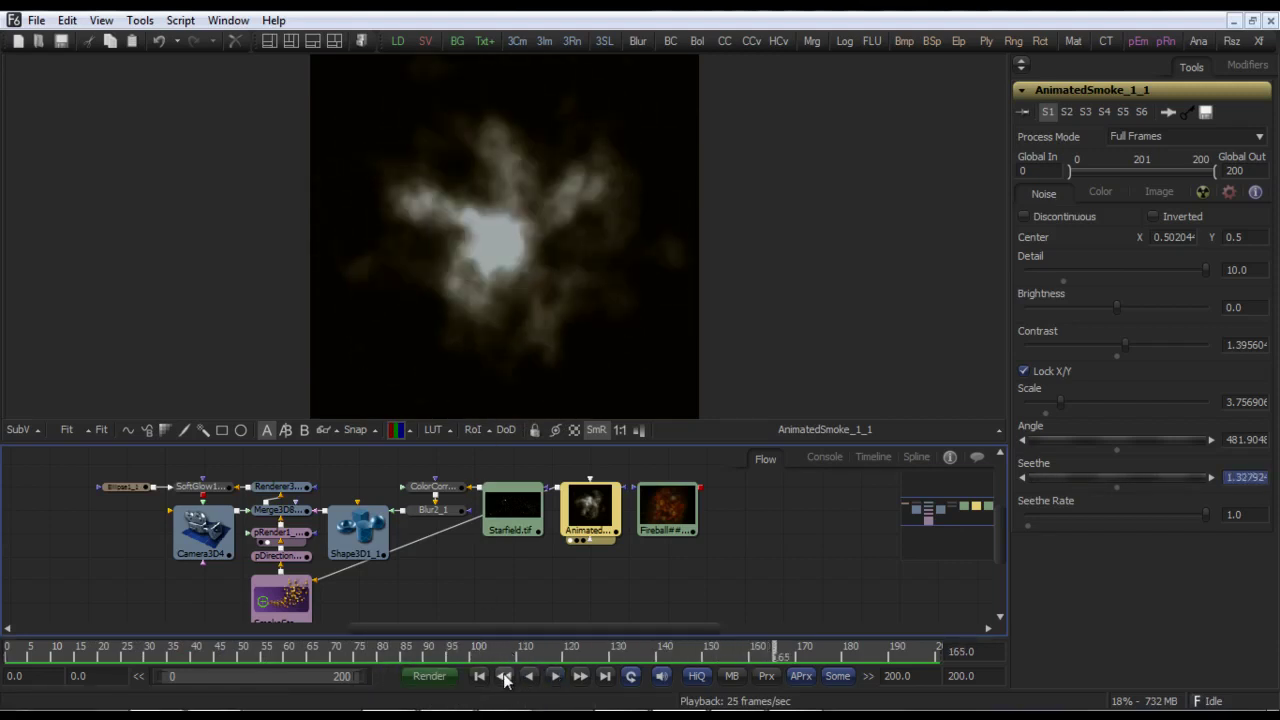
click(479, 675)
click(280, 595)
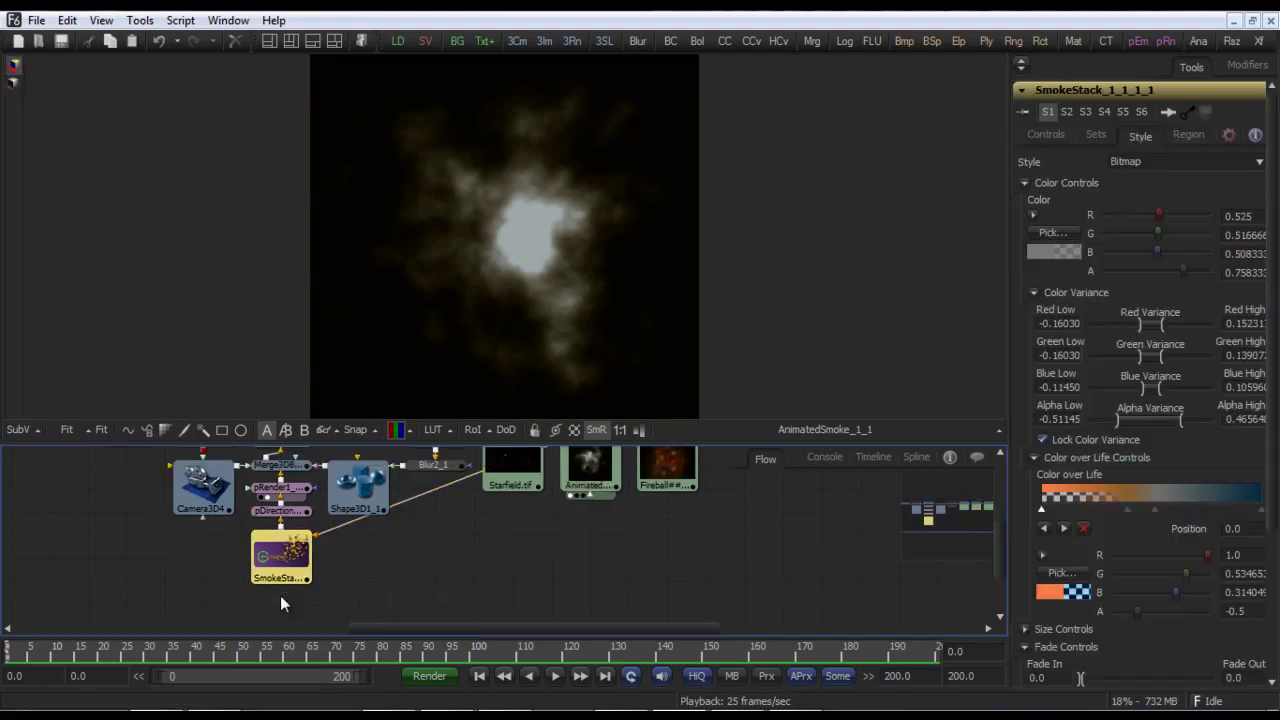
drag(433, 573, 429, 597)
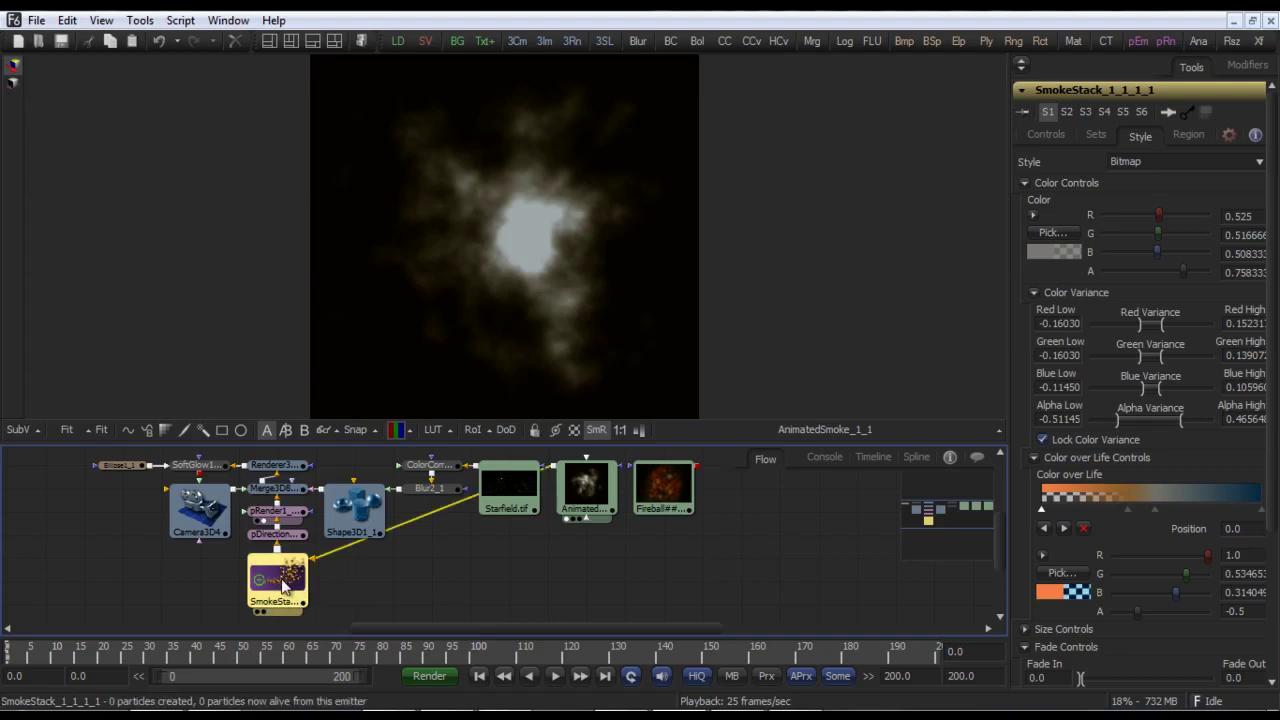
Play the pRender particles, then zoom and orbit the Merge3D8 scene over the grid floor.
key(1)
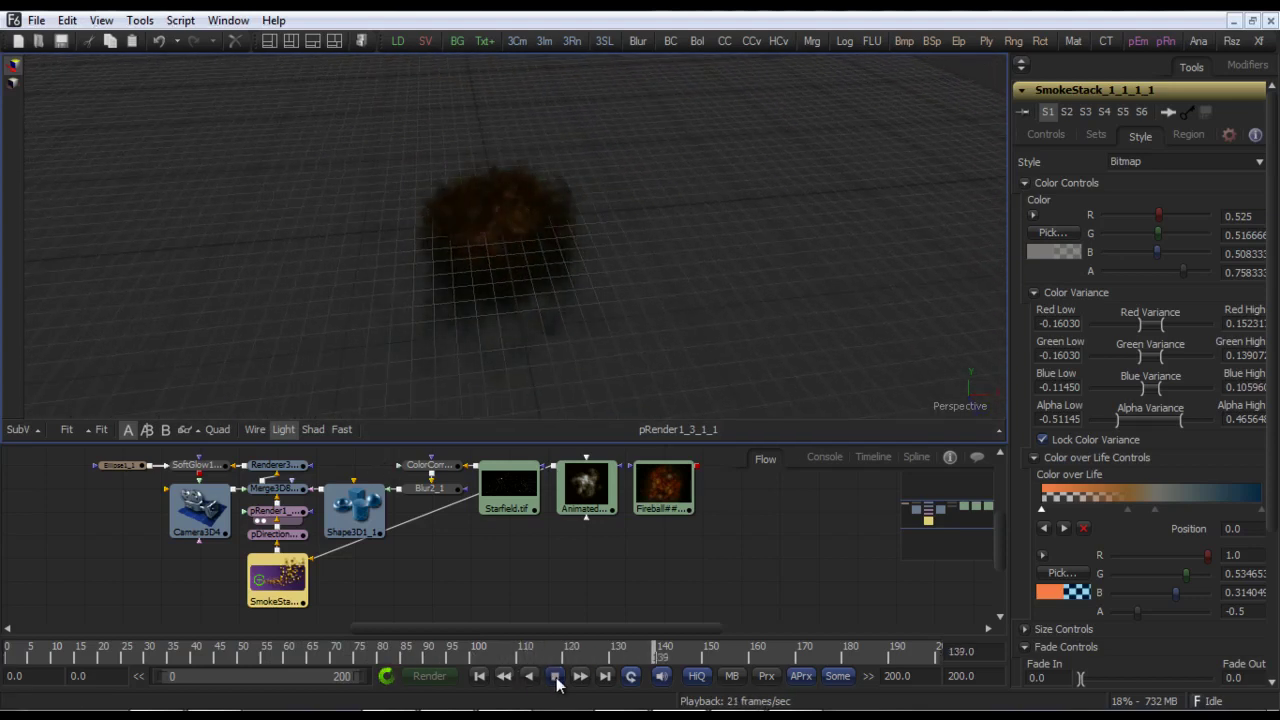
key(space)
drag(278, 489, 491, 350)
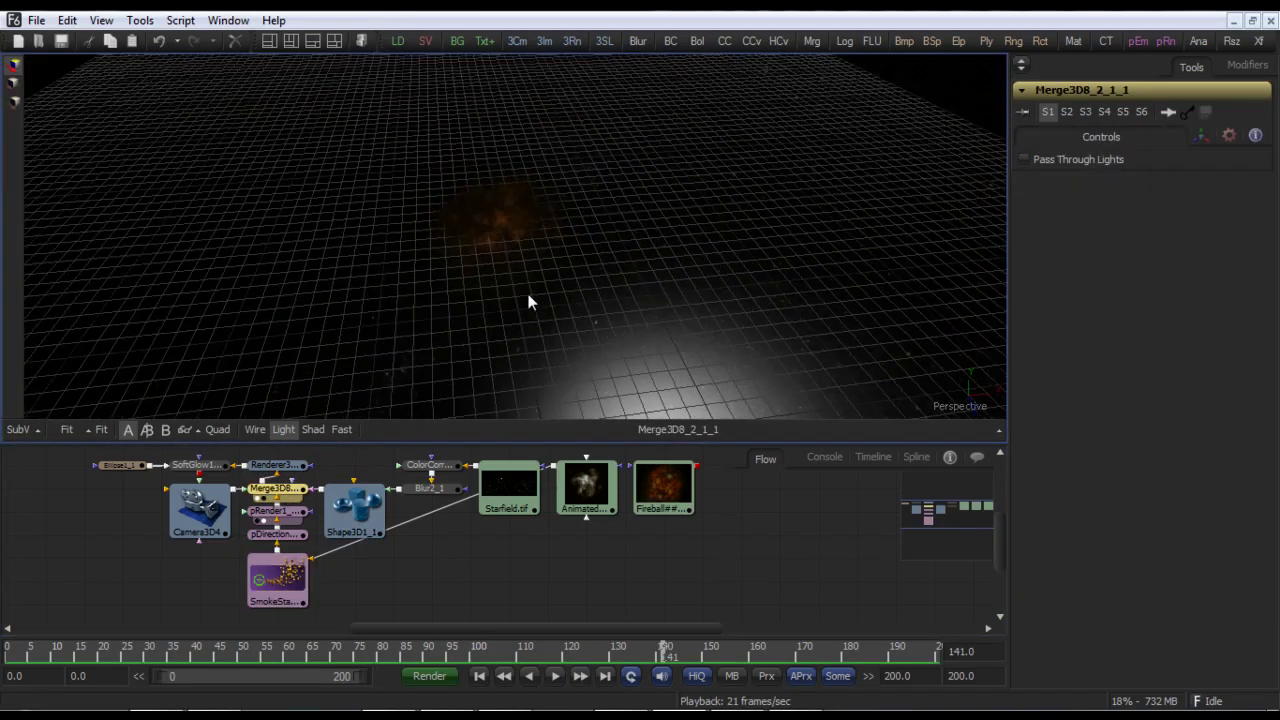
drag(481, 300, 628, 347)
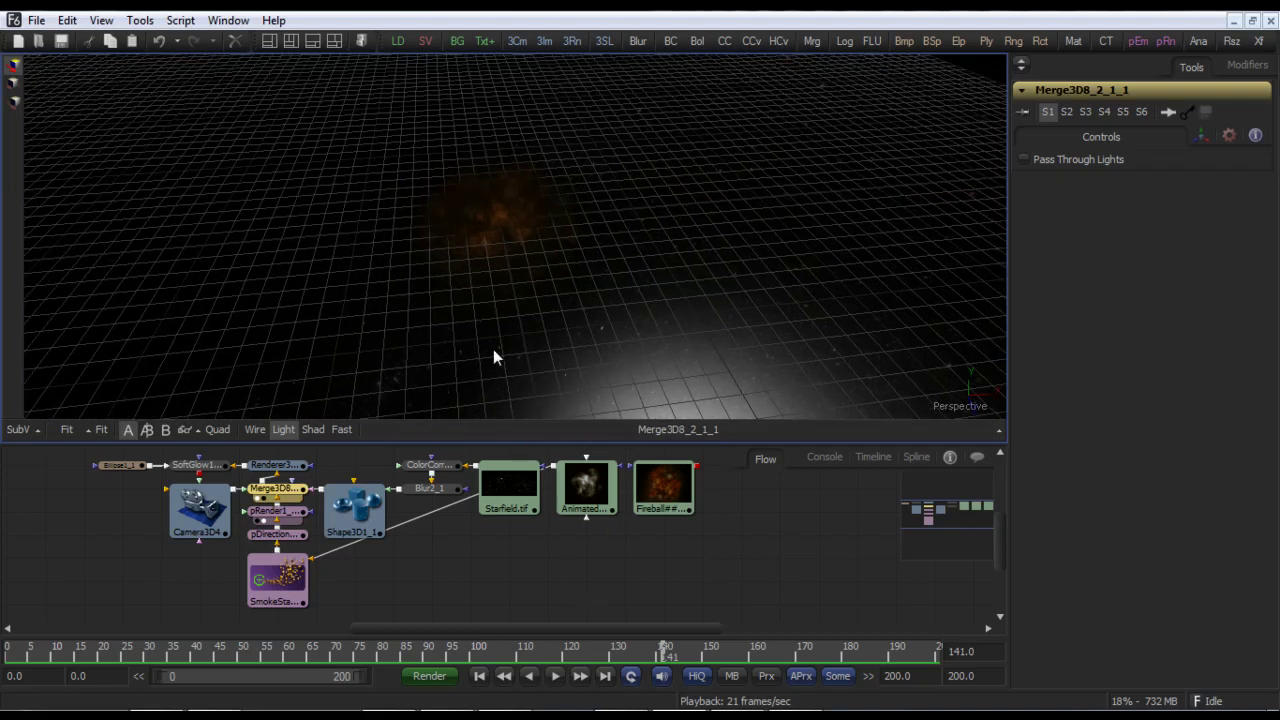
drag(477, 349, 565, 368)
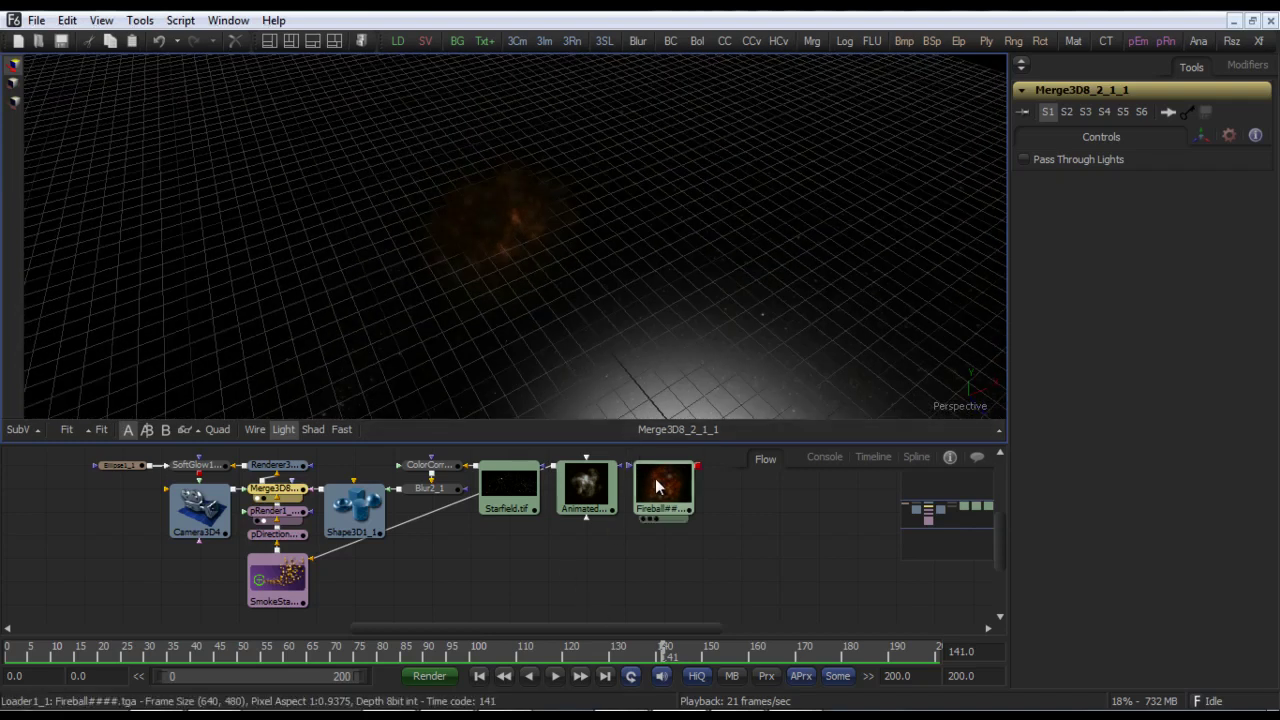
Show the Fireball####.tga sequence in the viewer and play it.
click(657, 487)
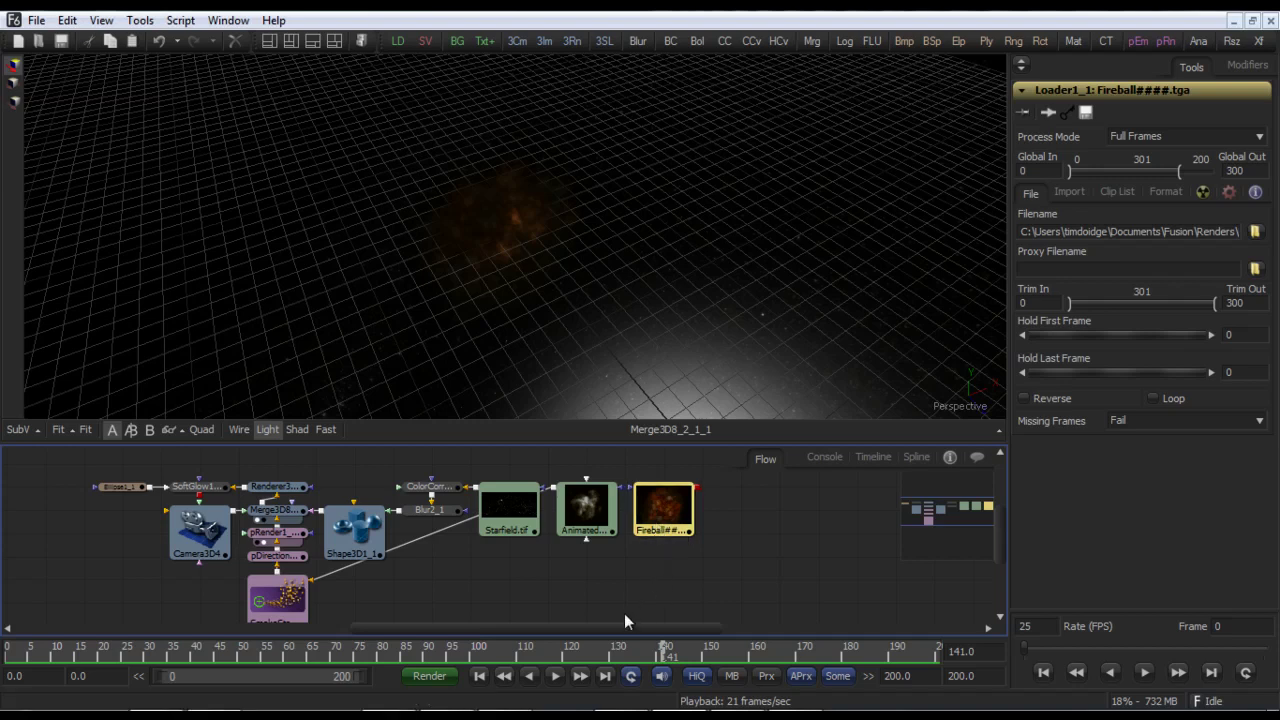
key(1)
click(557, 679)
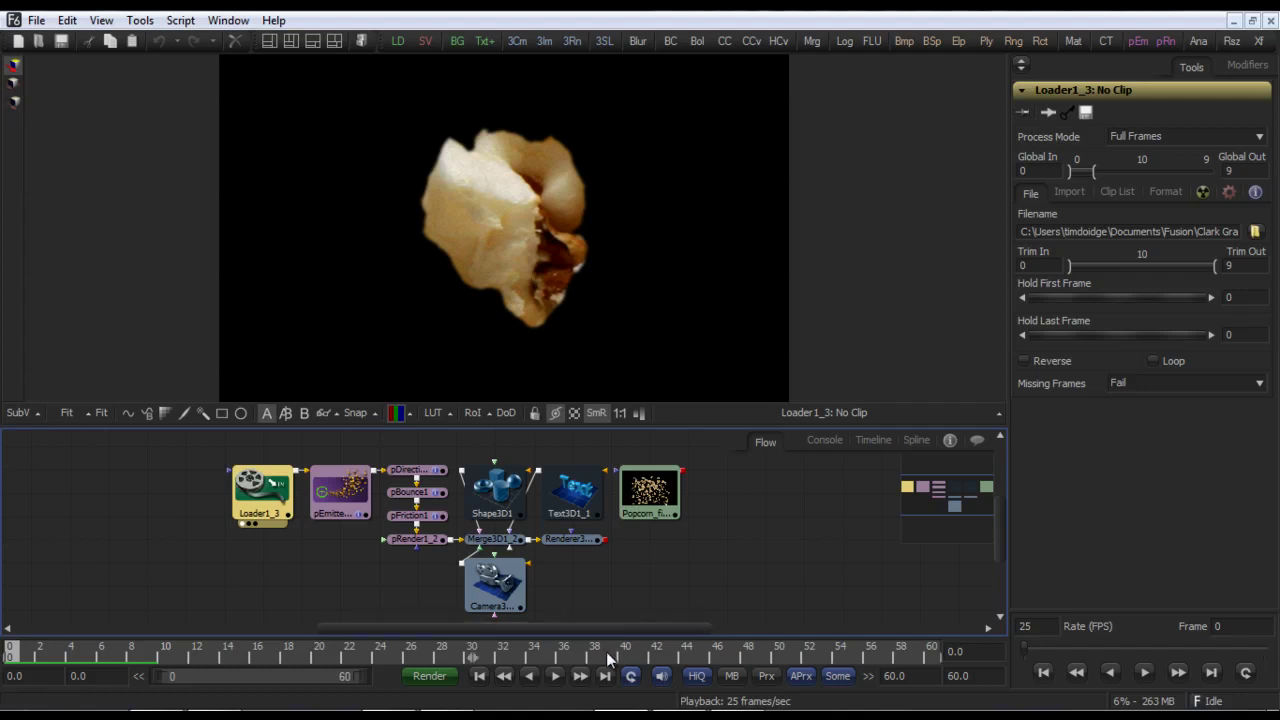
Step the popcorn sequence to frame 7 and check its alpha matte before returning to colour.
click(580, 676)
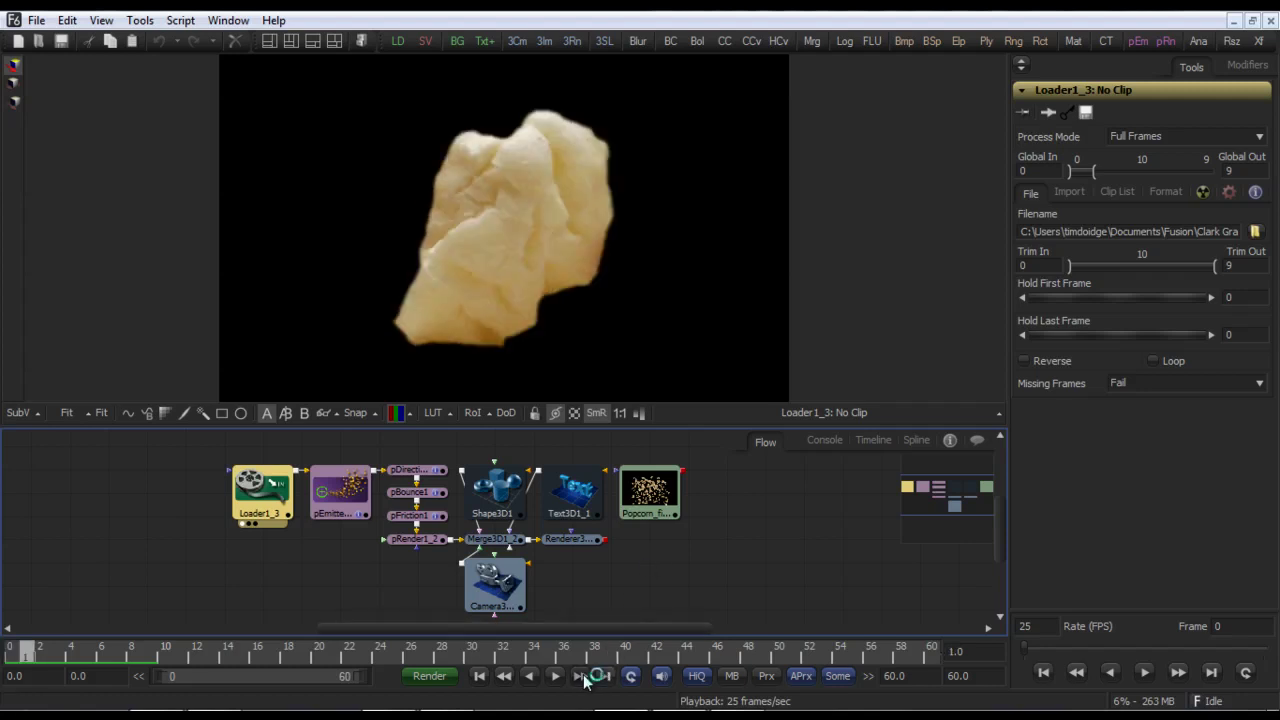
click(580, 676)
click(580, 676)
click(580, 676)
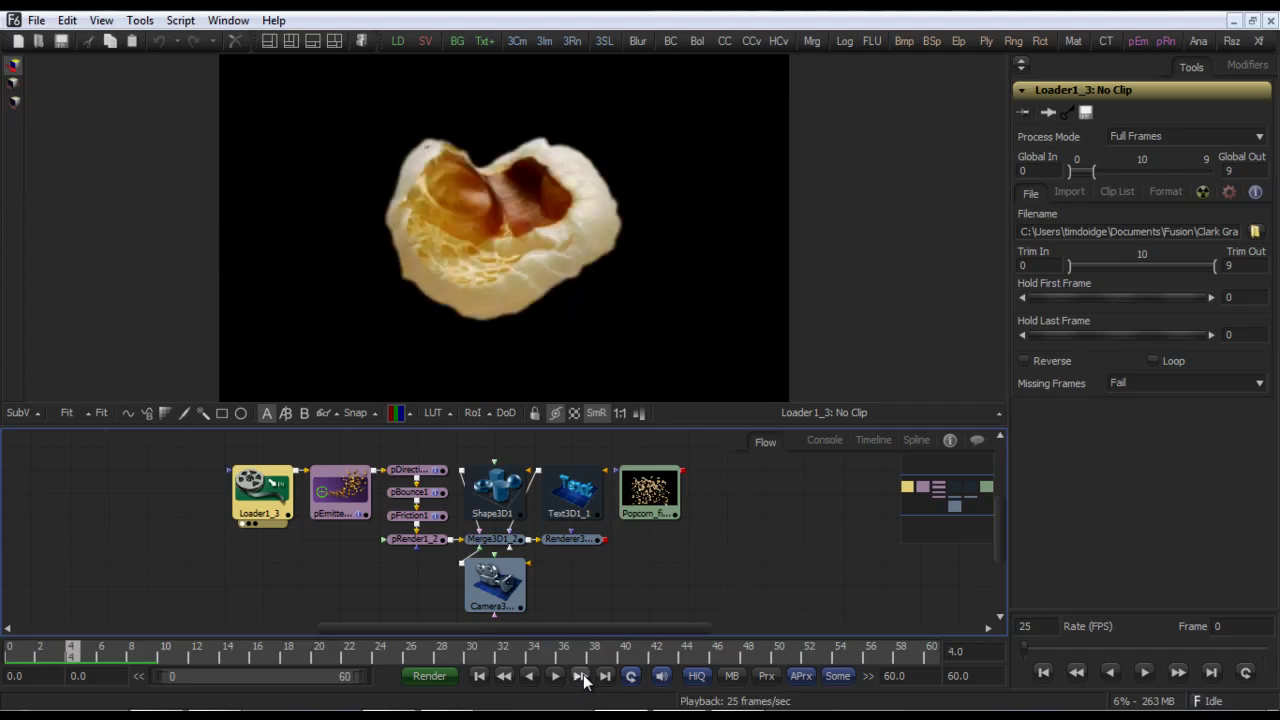
click(580, 676)
click(580, 676)
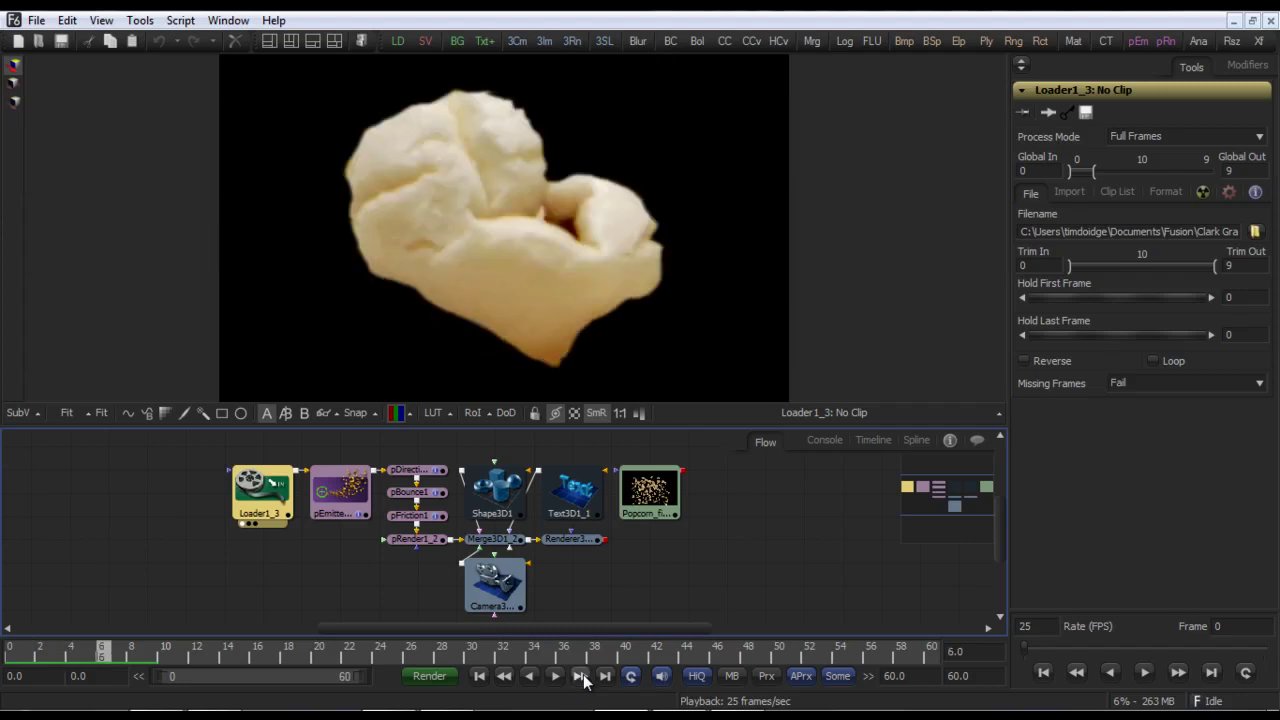
click(580, 676)
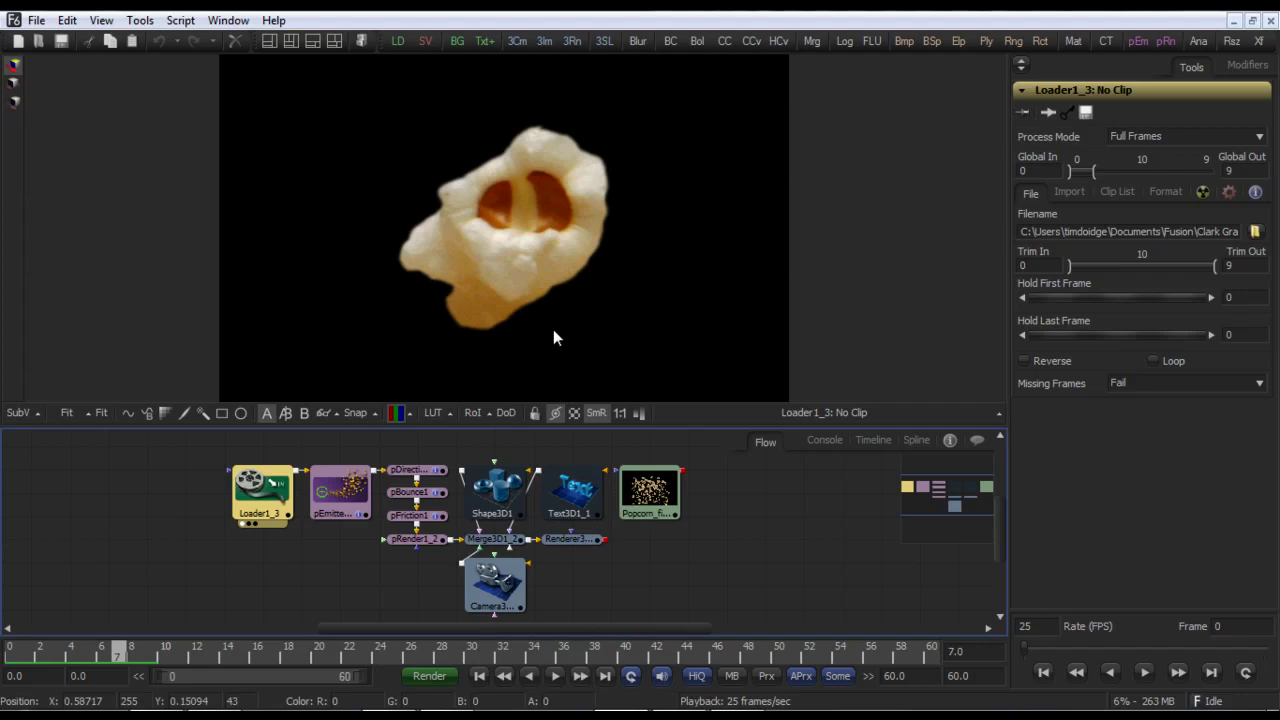
key(a)
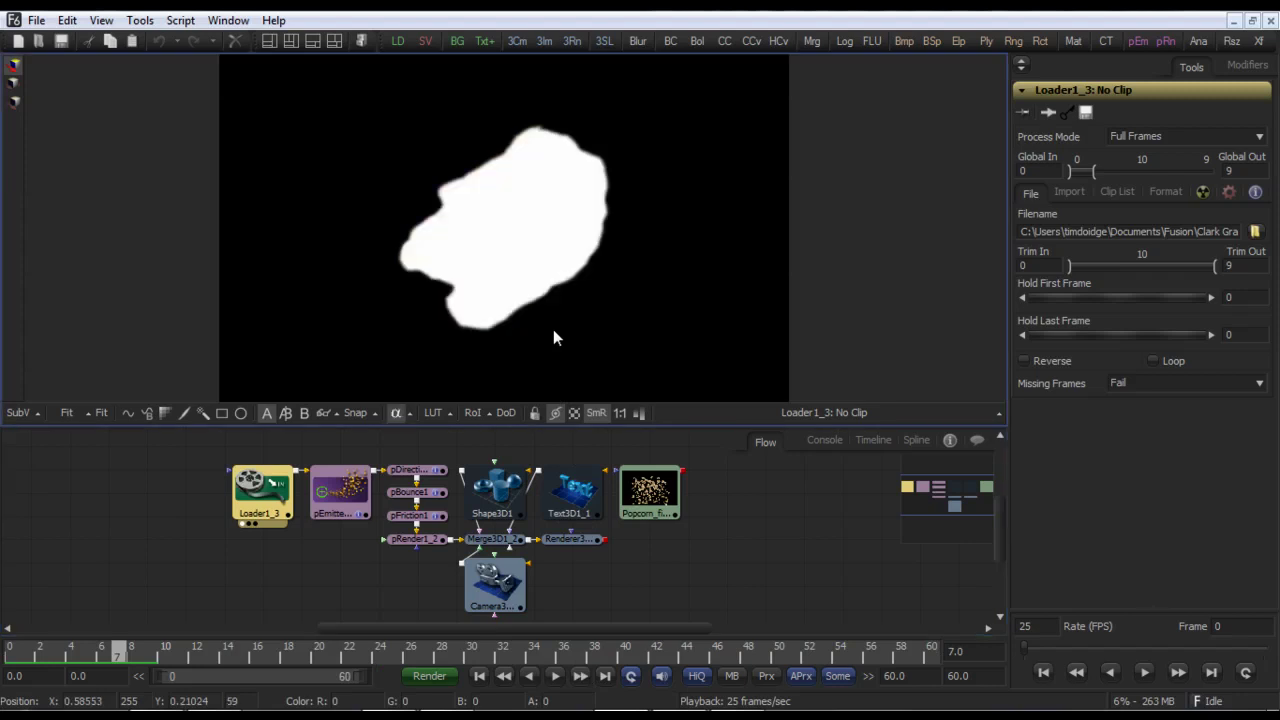
key(c)
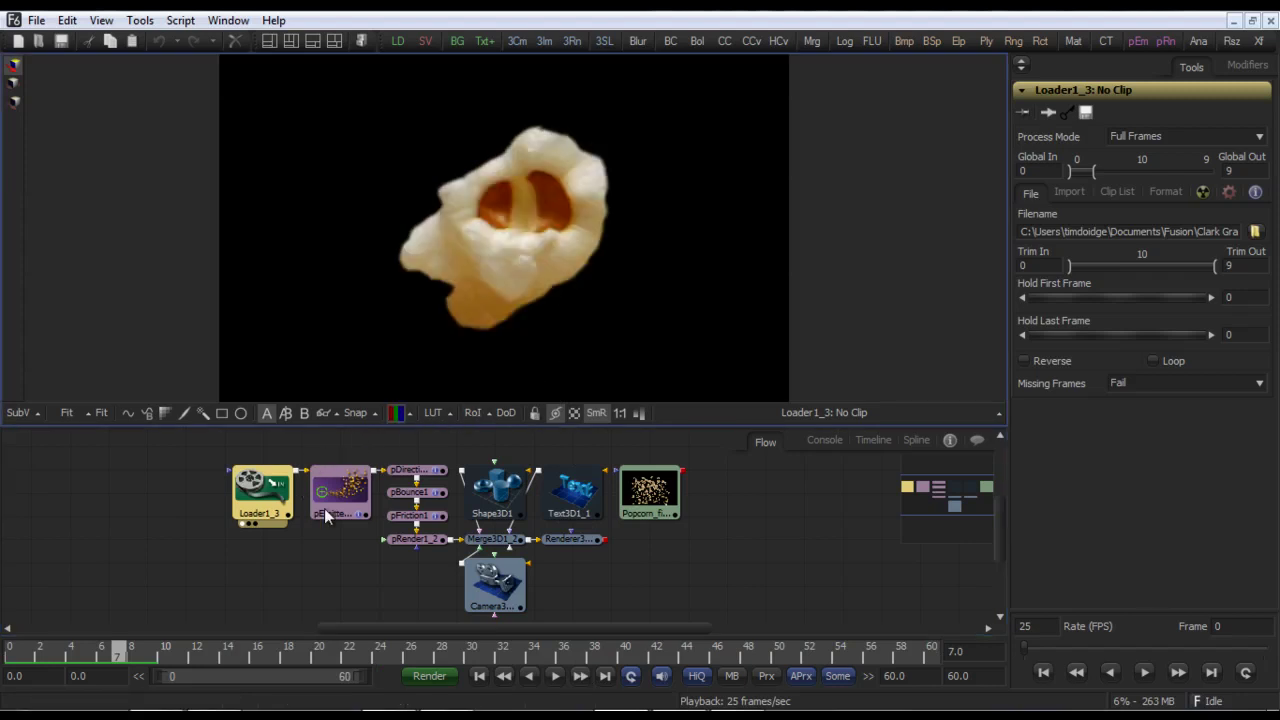
Show the Merge3D1_2 popcorn scene, play it and stop with the particles spread out.
click(475, 538)
key(1)
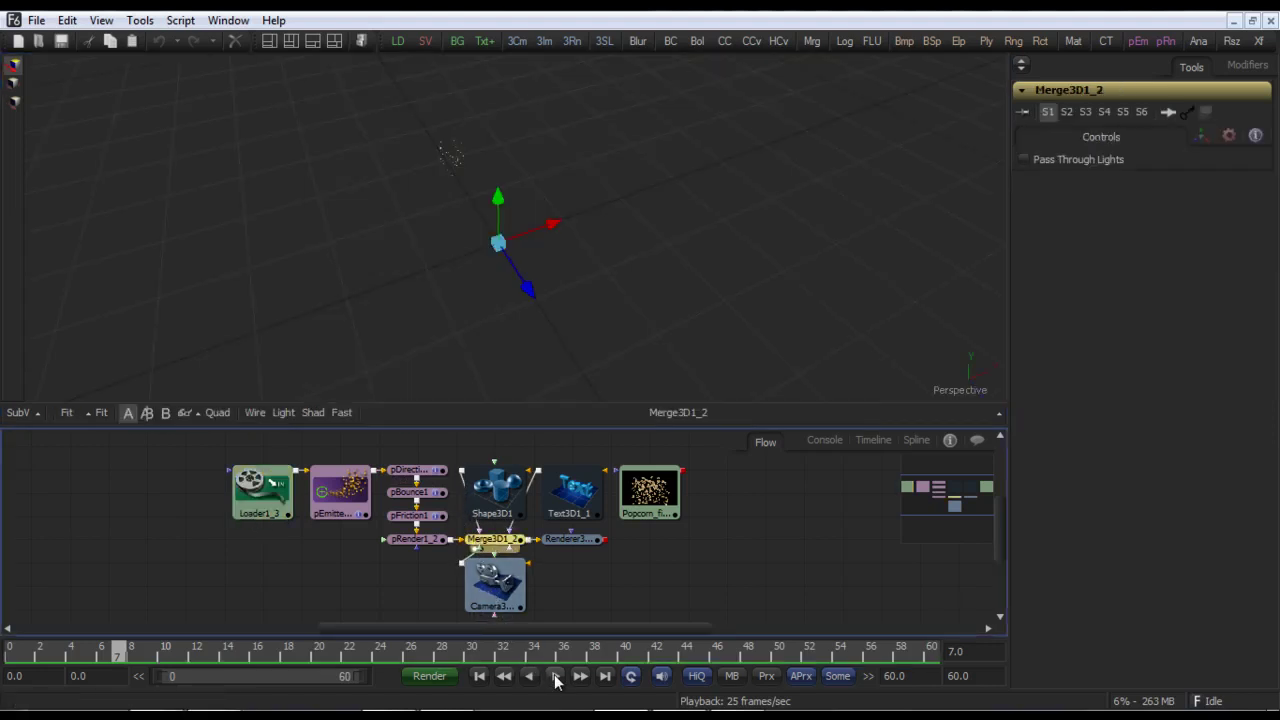
click(556, 677)
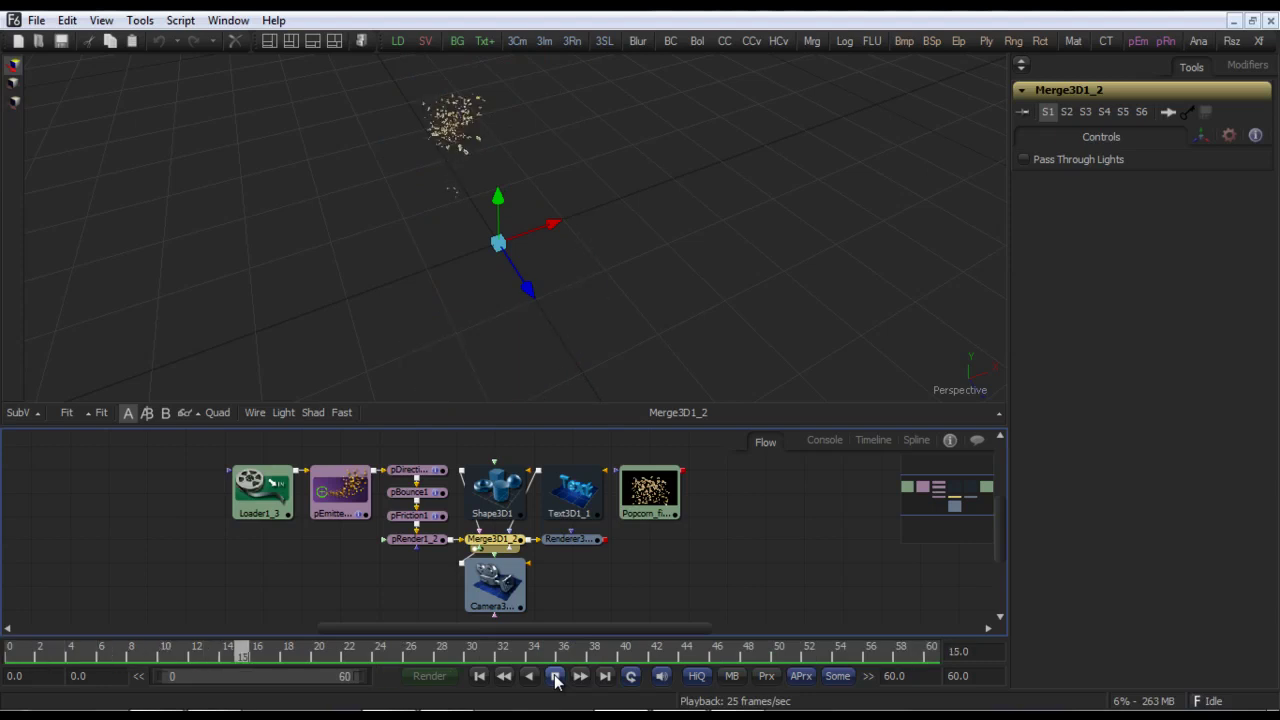
click(556, 677)
Orbit around the popcorn cloud, zoom out, and replay the particles from the first frame.
drag(562, 349, 734, 297)
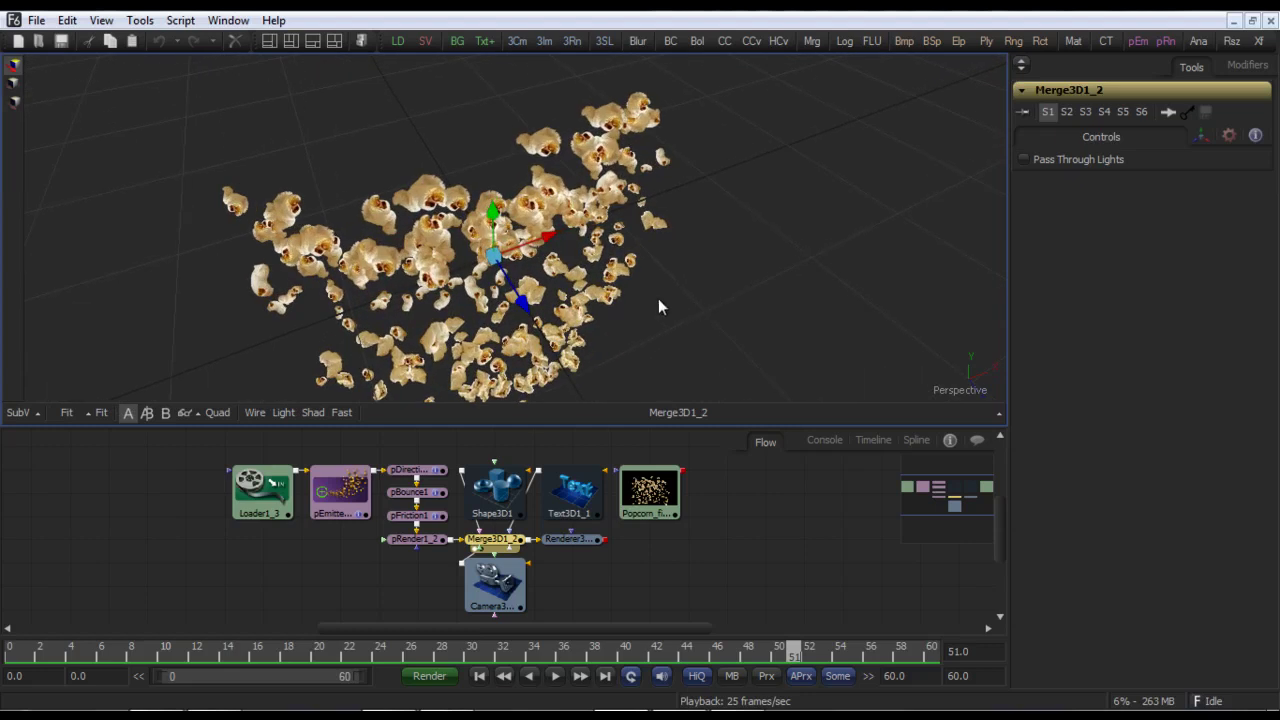
drag(594, 295, 656, 296)
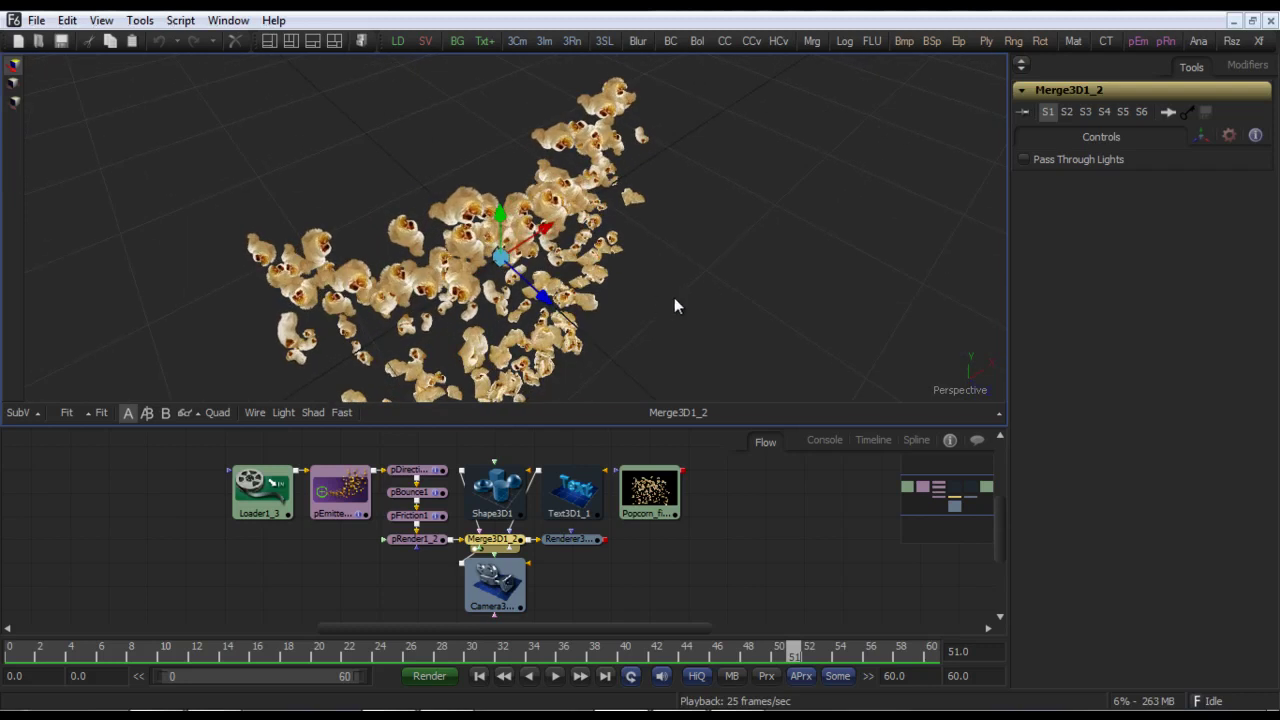
scroll(665, 299, down, 5)
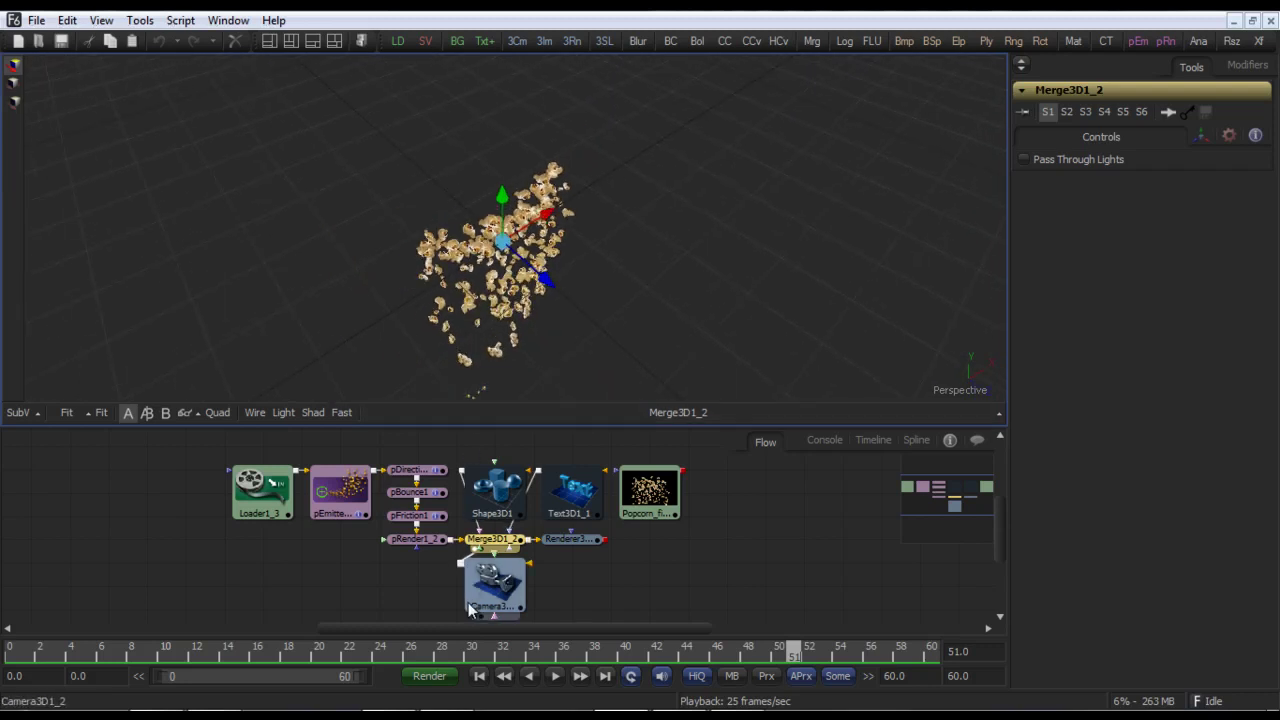
click(479, 676)
click(557, 676)
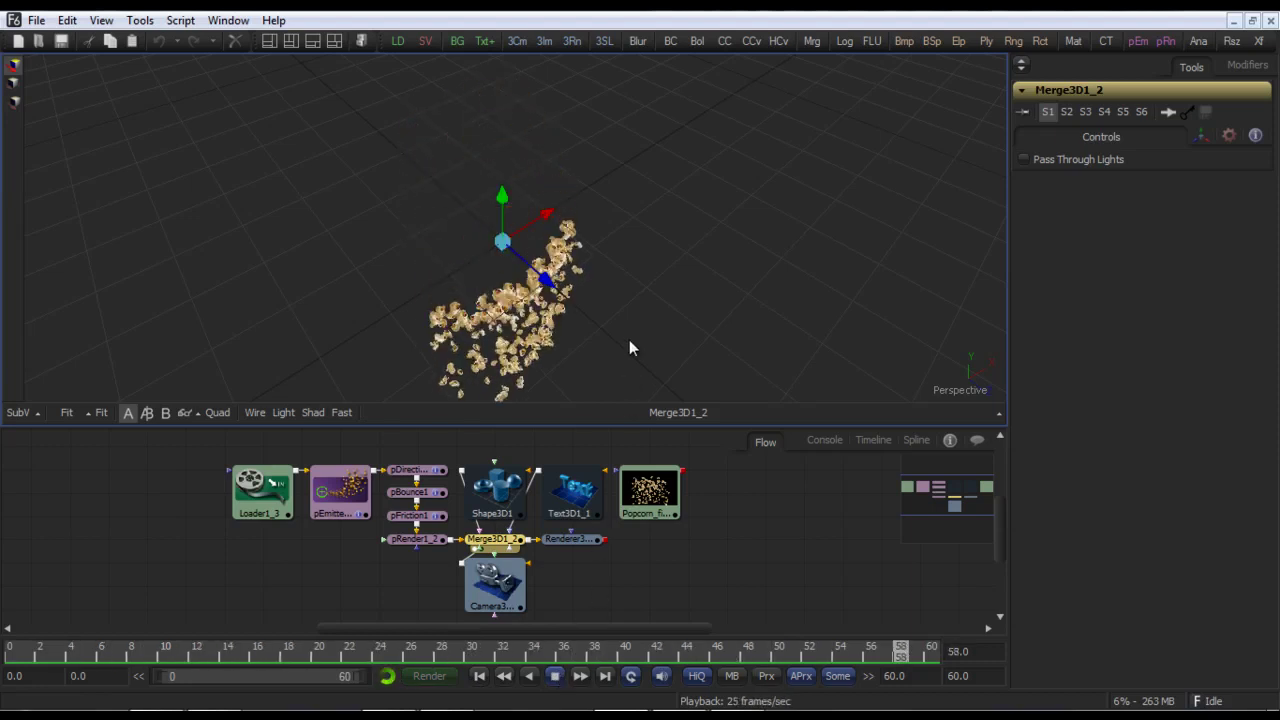
drag(643, 316, 365, 324)
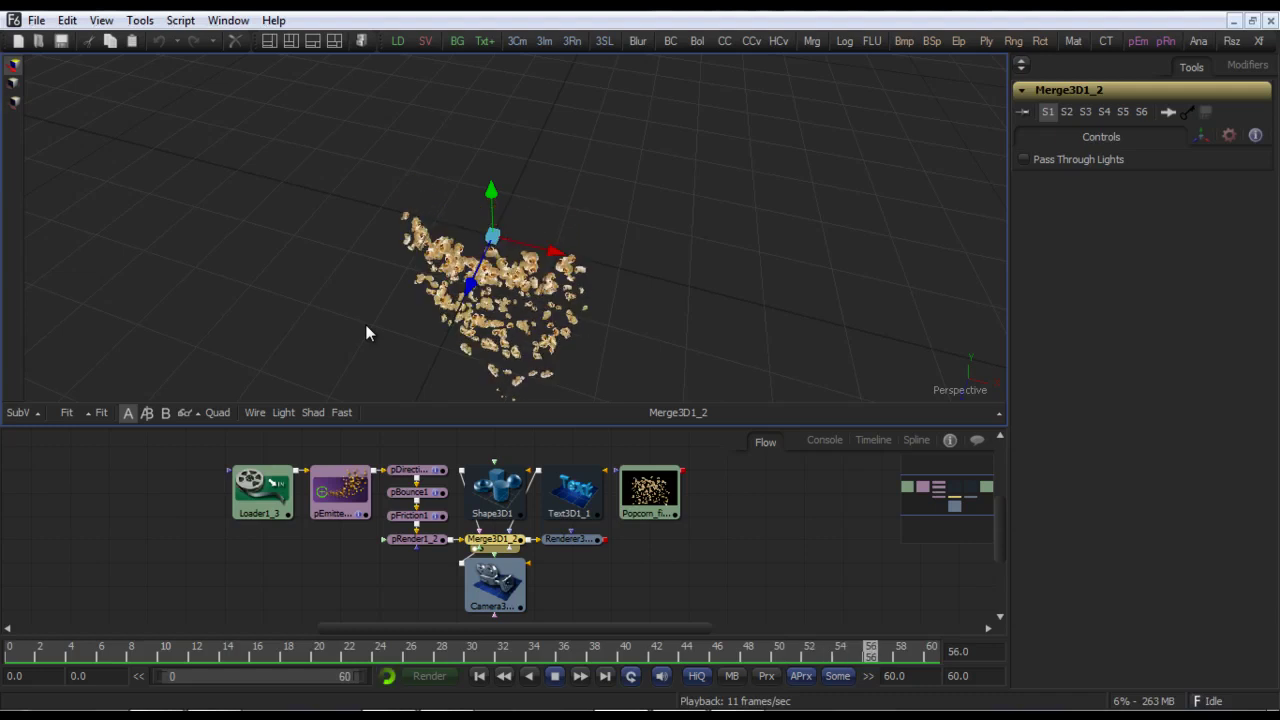
Show the rendered popcorn sequence in the viewer.
click(660, 505)
key(1)
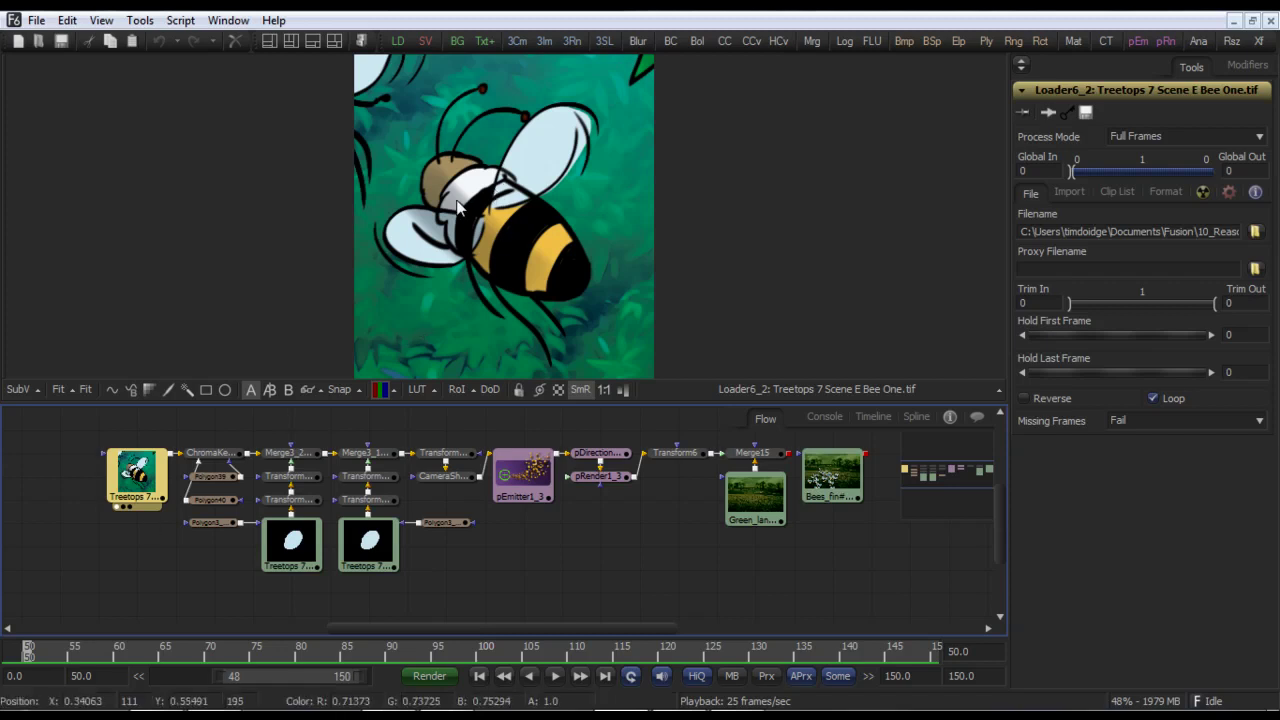
View the chroma-keyed bee and check its alpha matte.
click(222, 457)
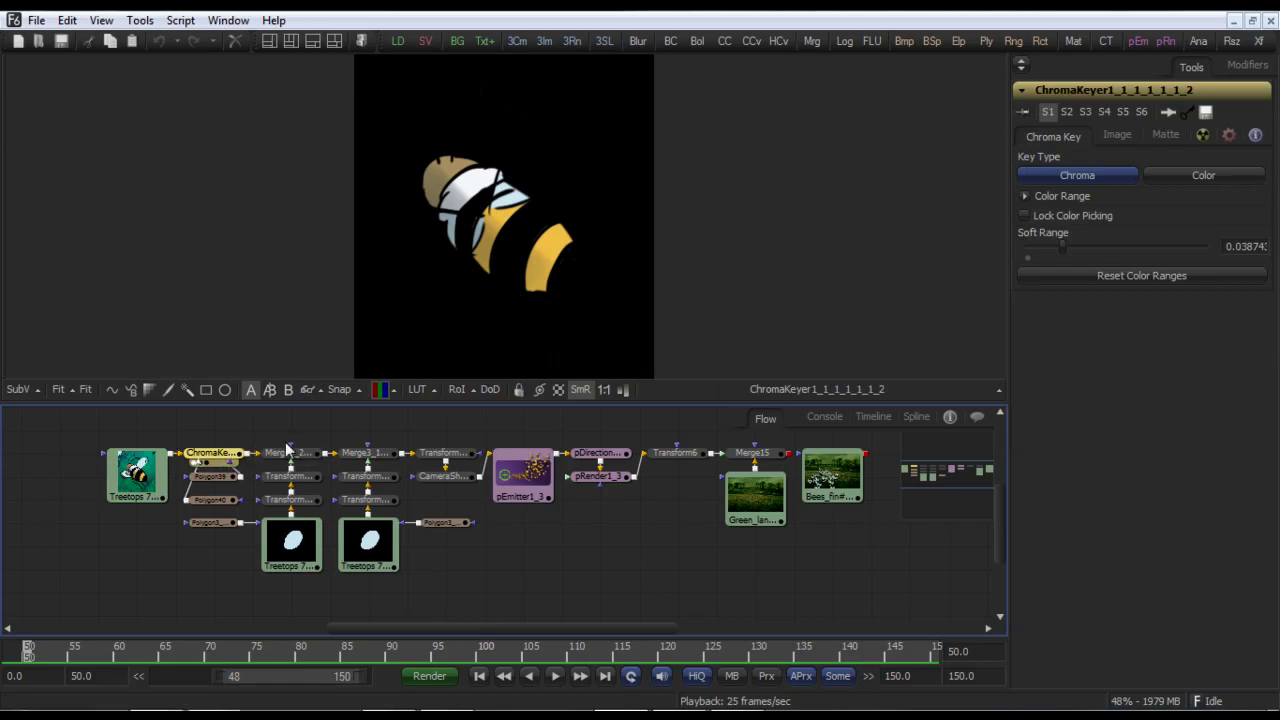
key(a)
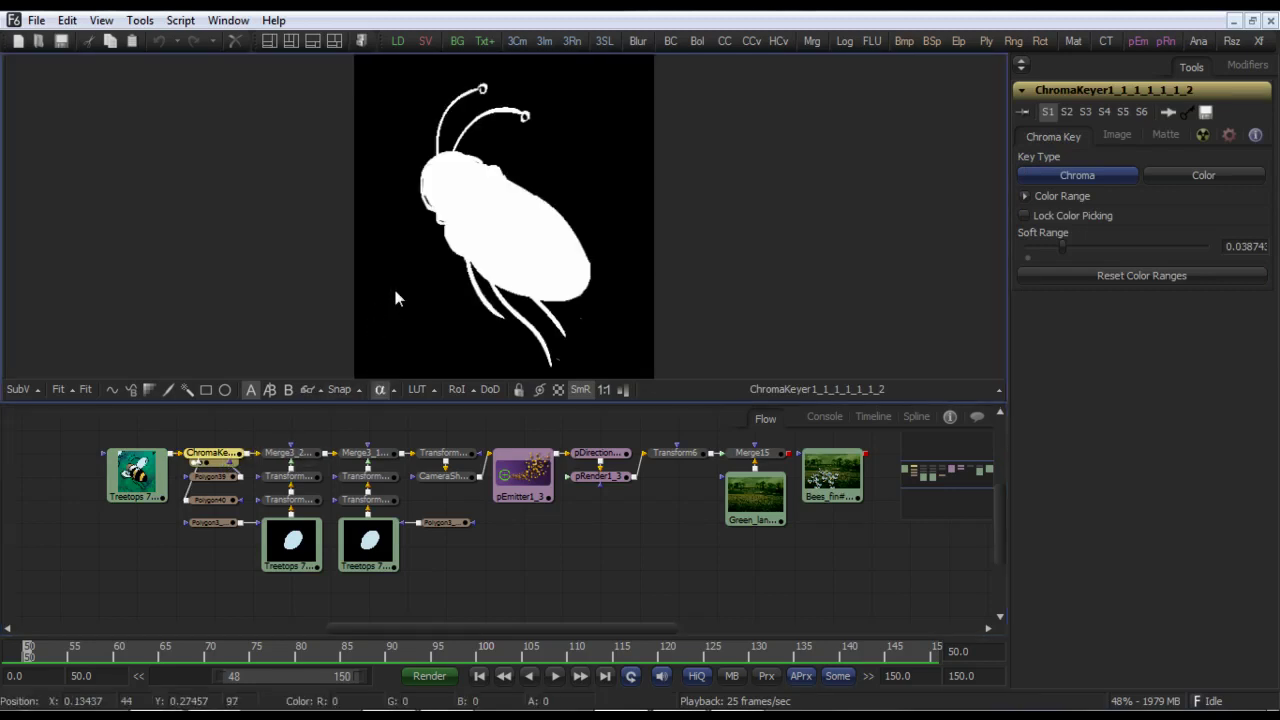
key(c)
Play the animation while viewing each wing image, its Transform3 rotation, and both merged wings.
click(293, 541)
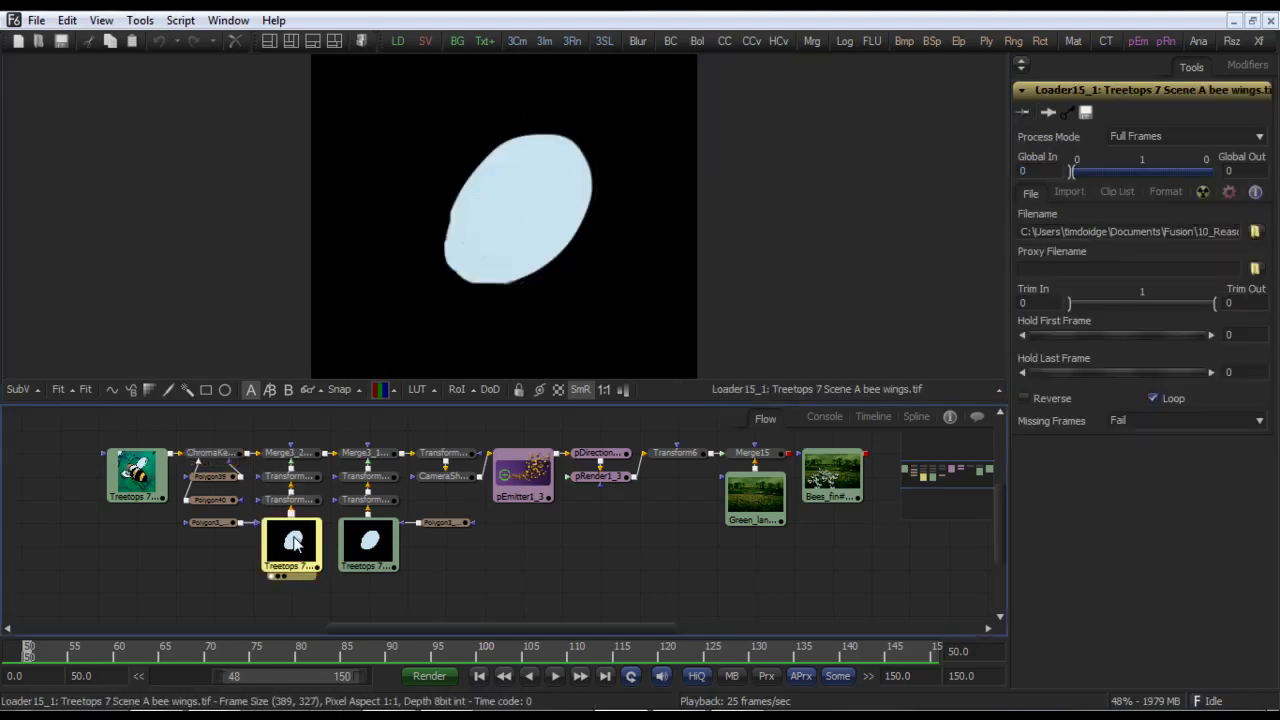
click(293, 477)
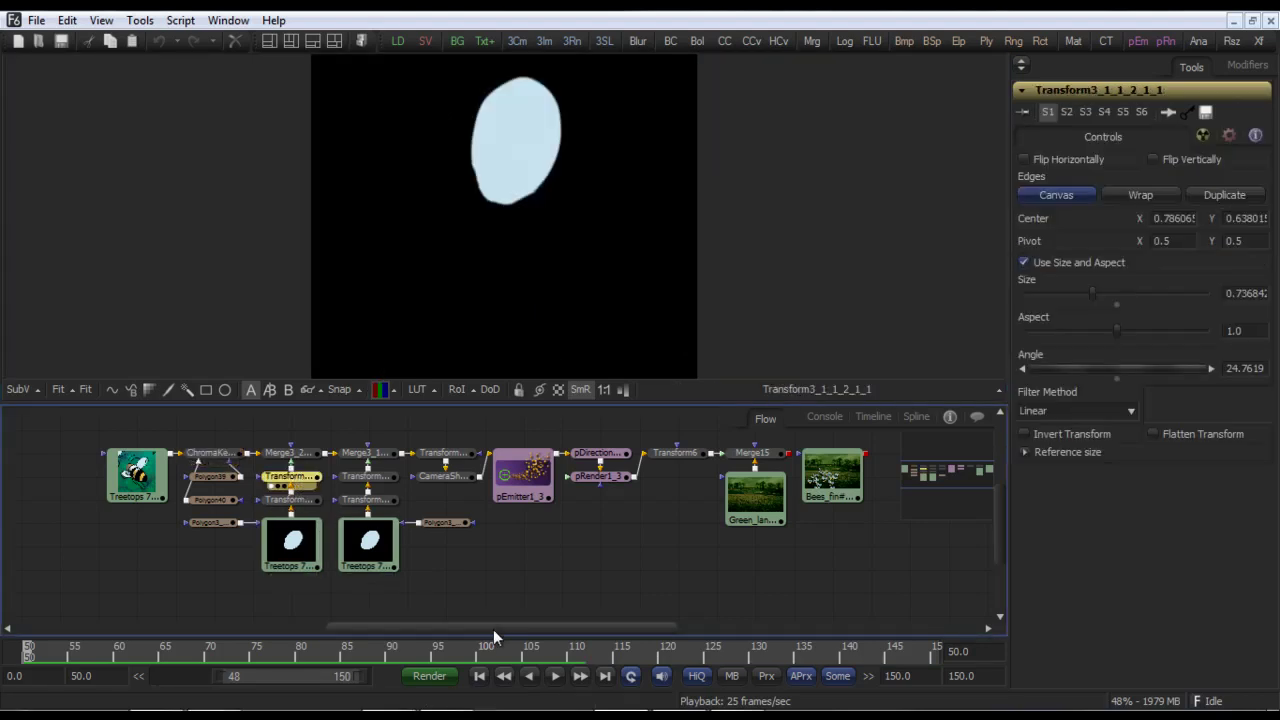
click(557, 677)
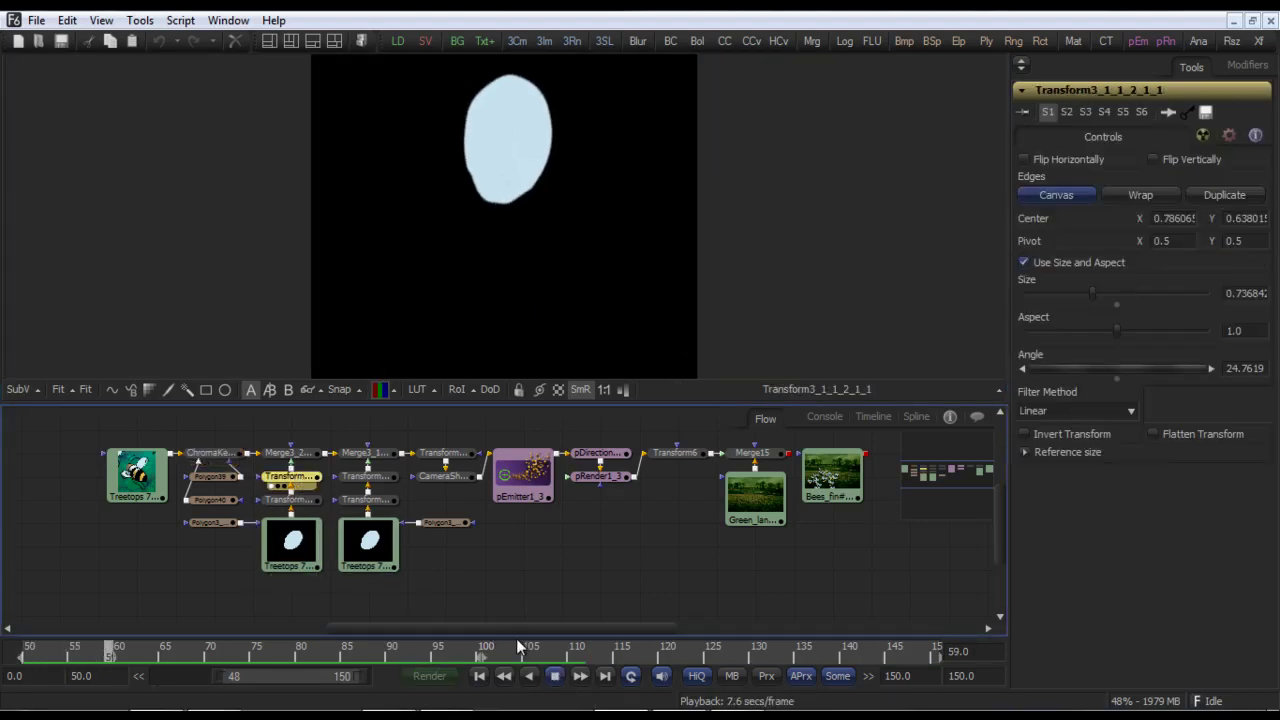
click(293, 455)
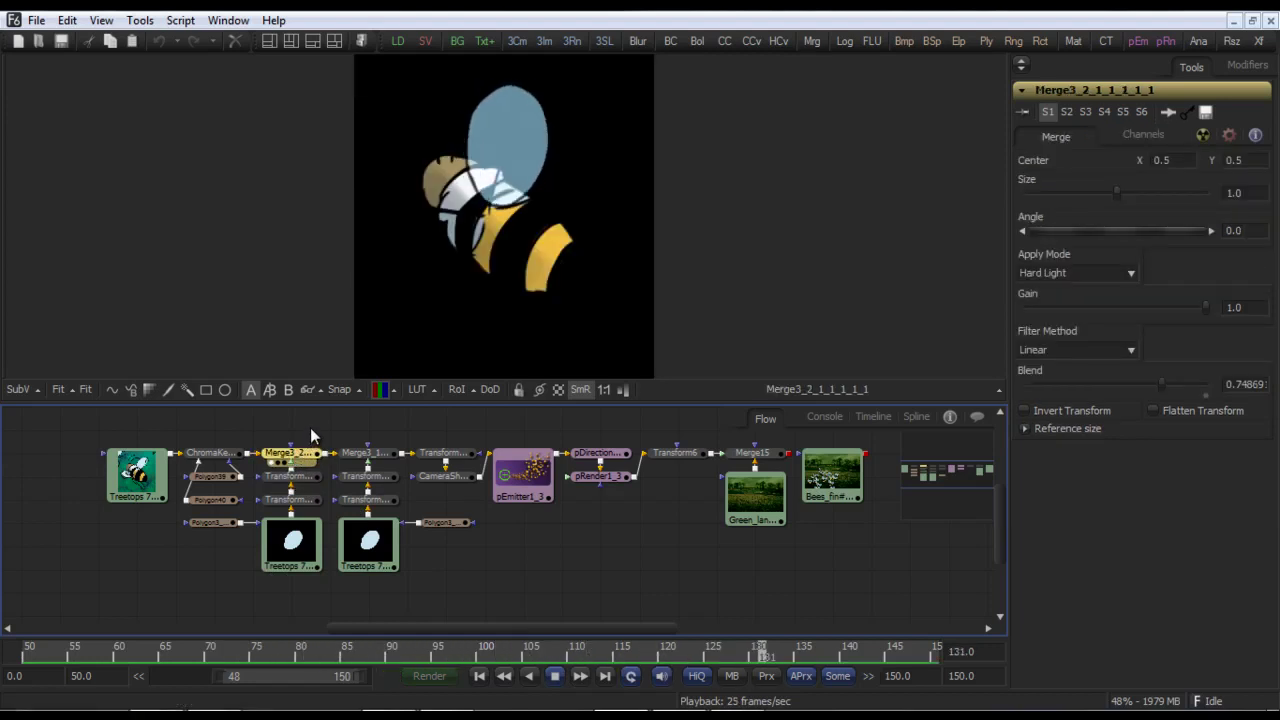
click(382, 556)
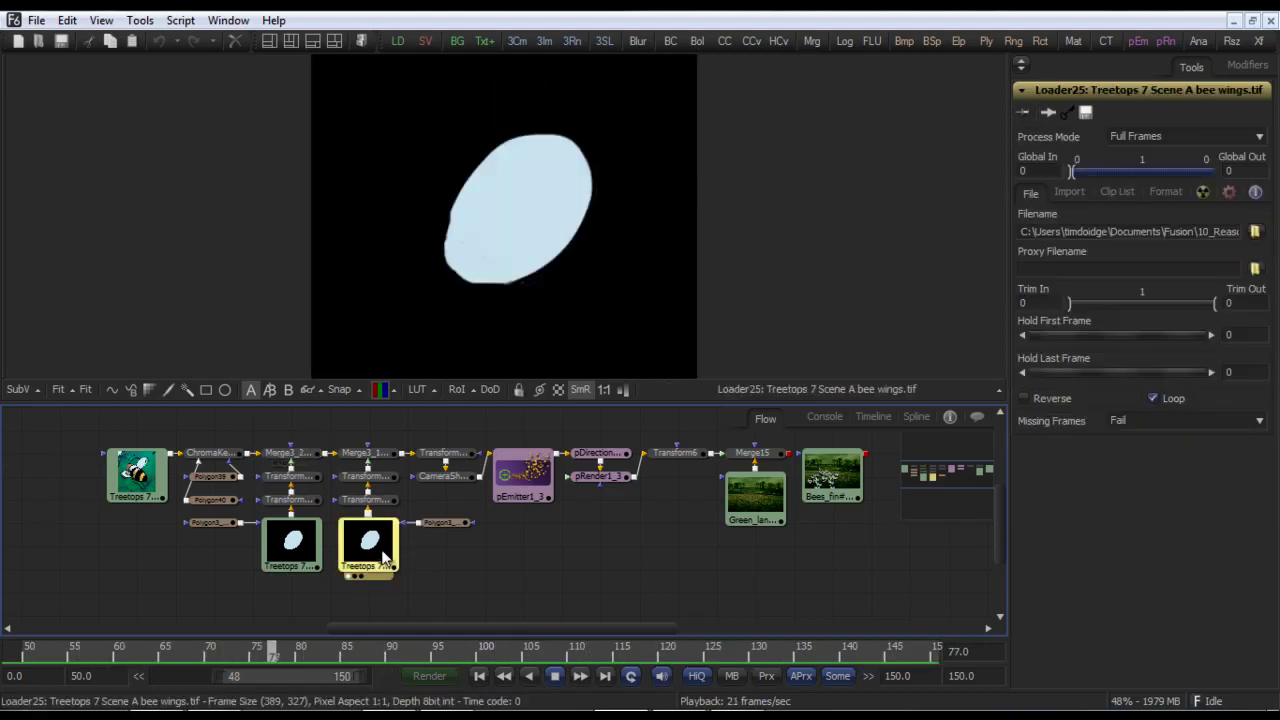
click(368, 453)
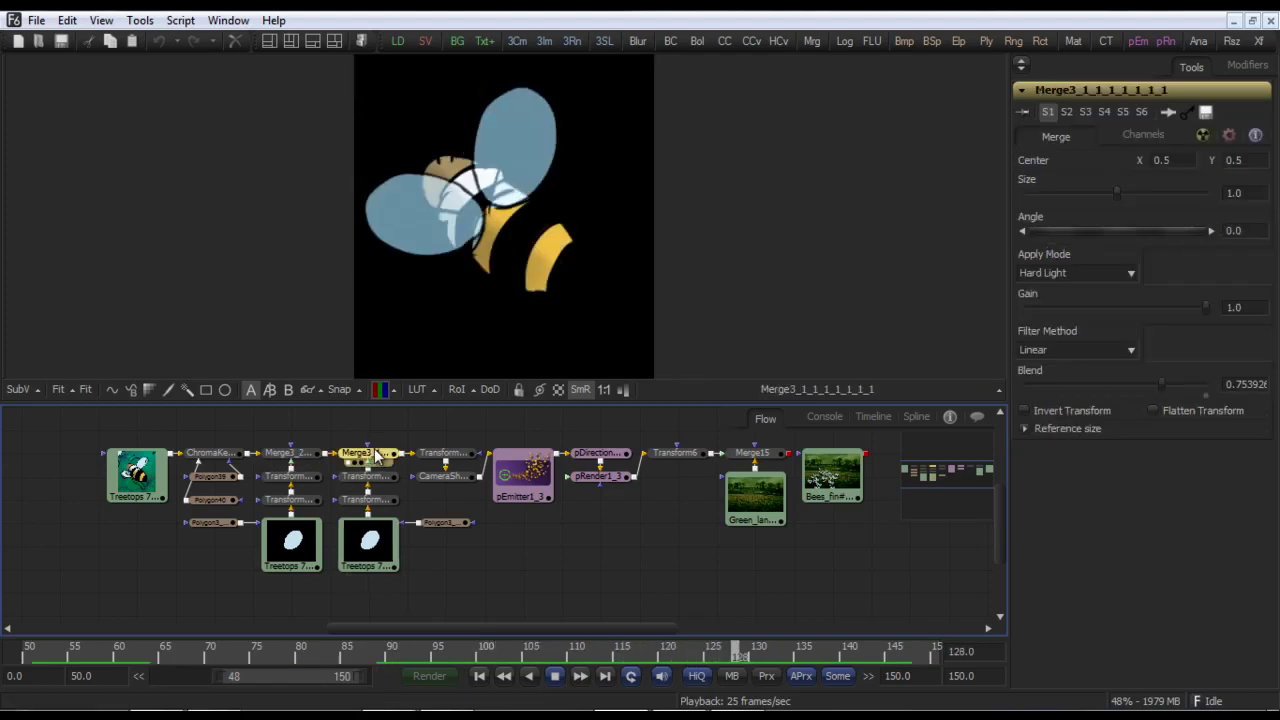
View the Transform1 and CameraShake outputs and check the shaking bee's alpha matte.
click(444, 455)
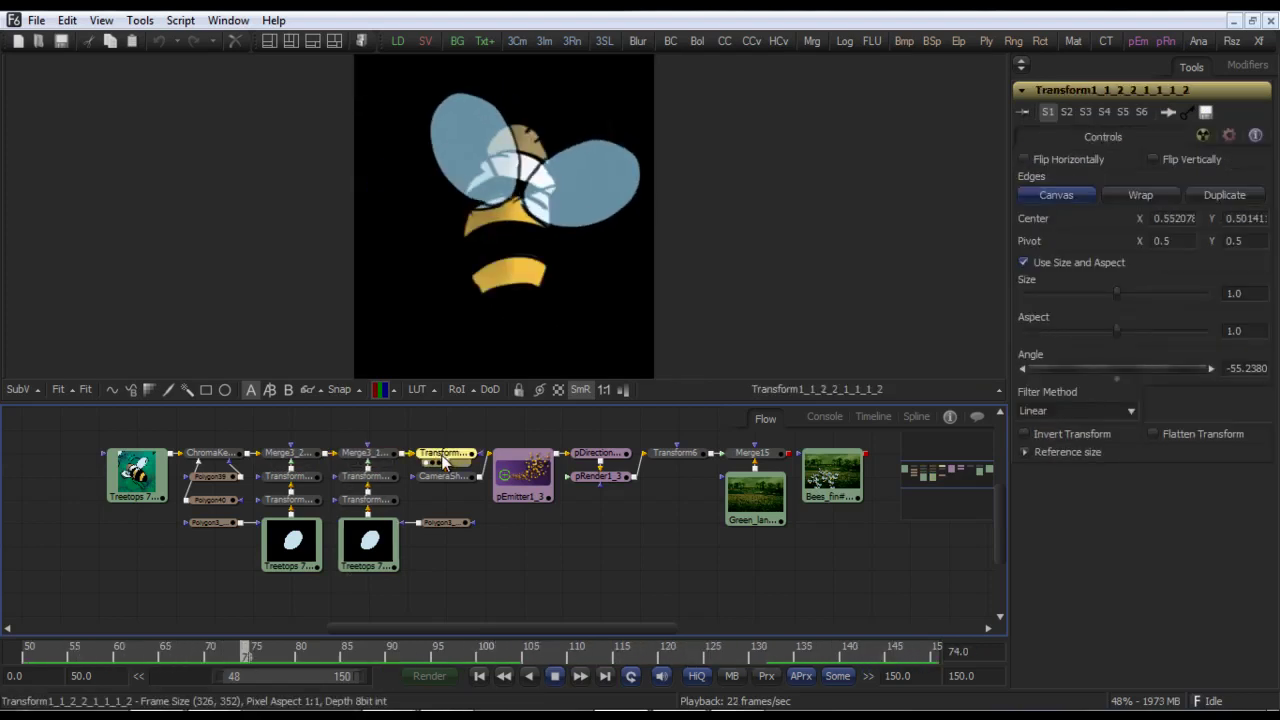
click(444, 475)
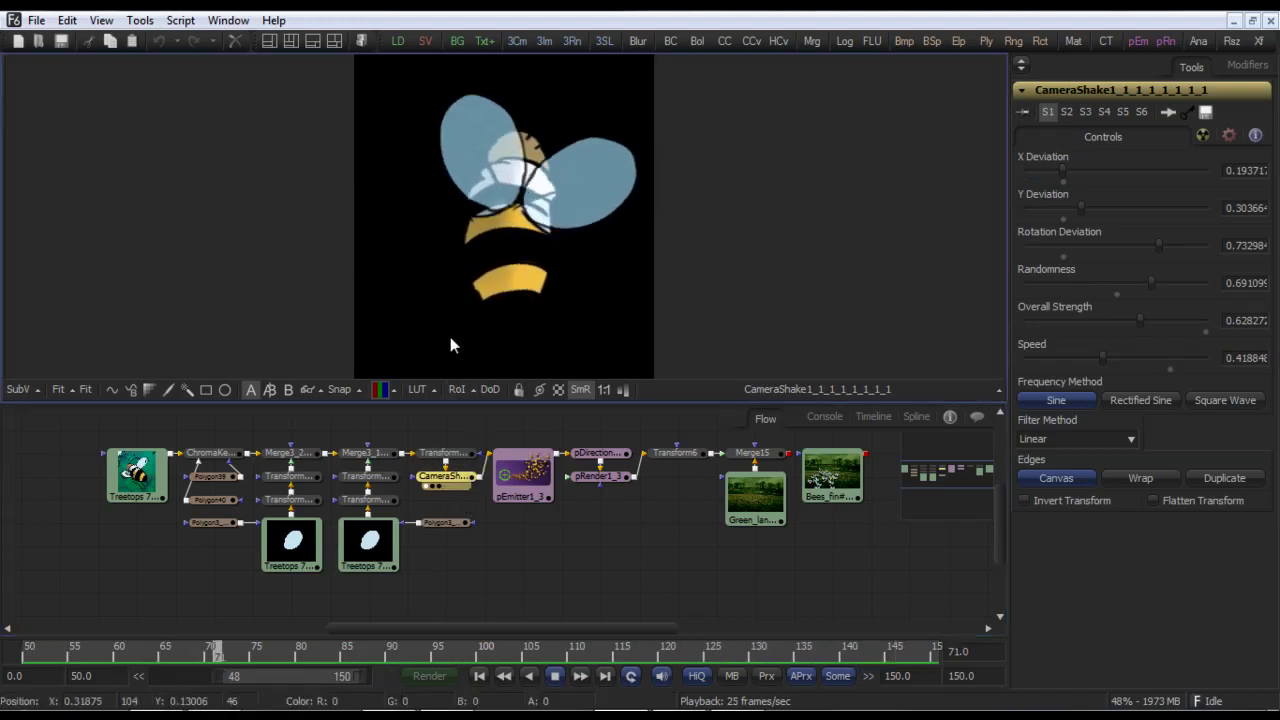
key(a)
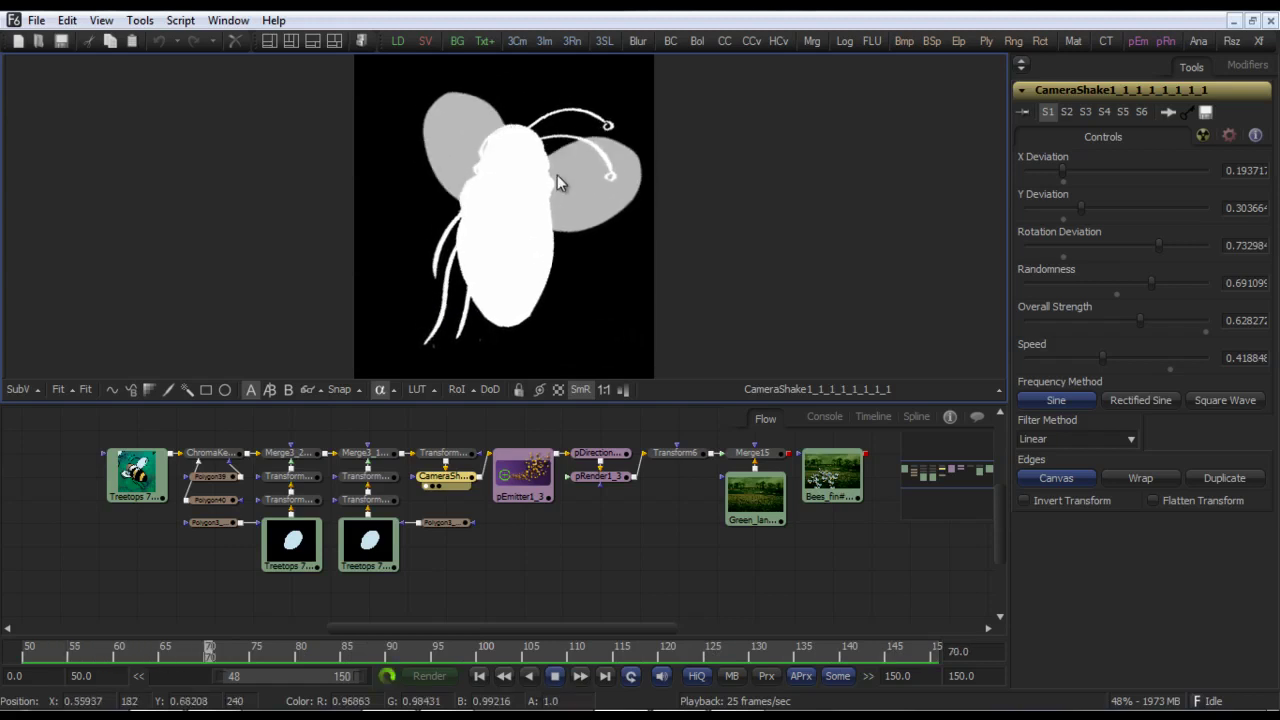
key(c)
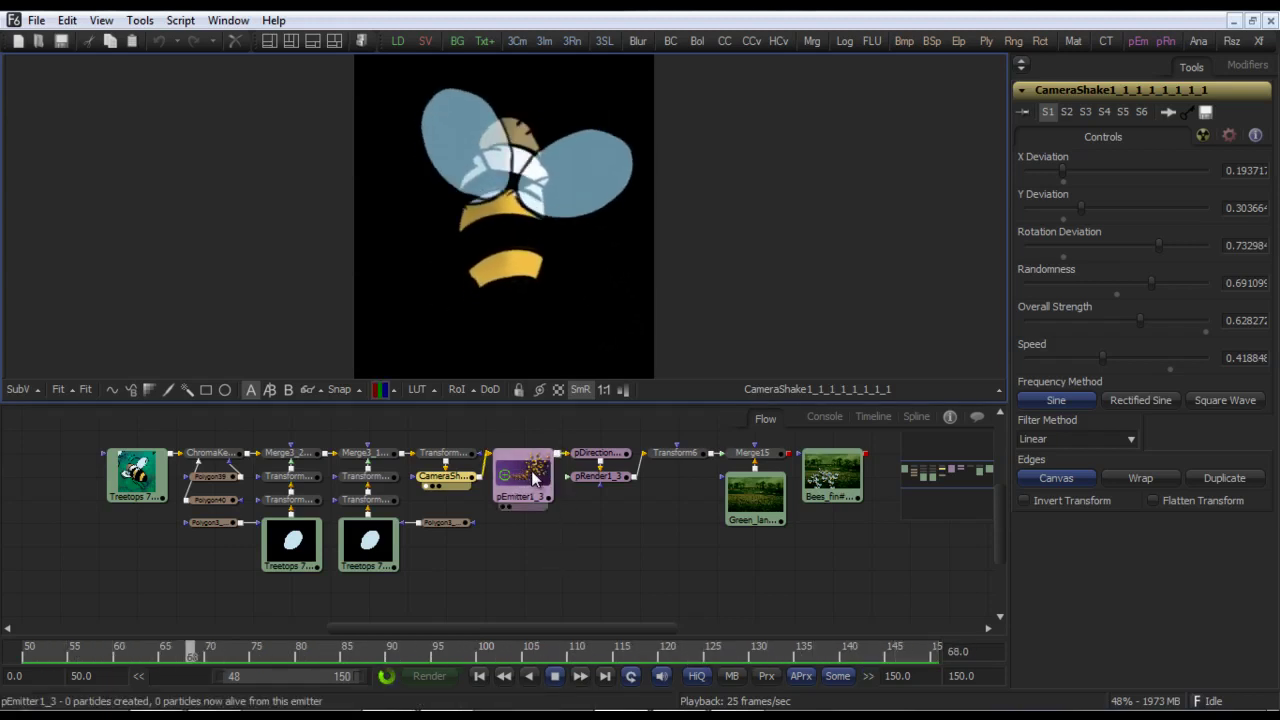
View the Green_landscape image, then the Bees_fin####.tga final swarm render.
click(750, 503)
key(1)
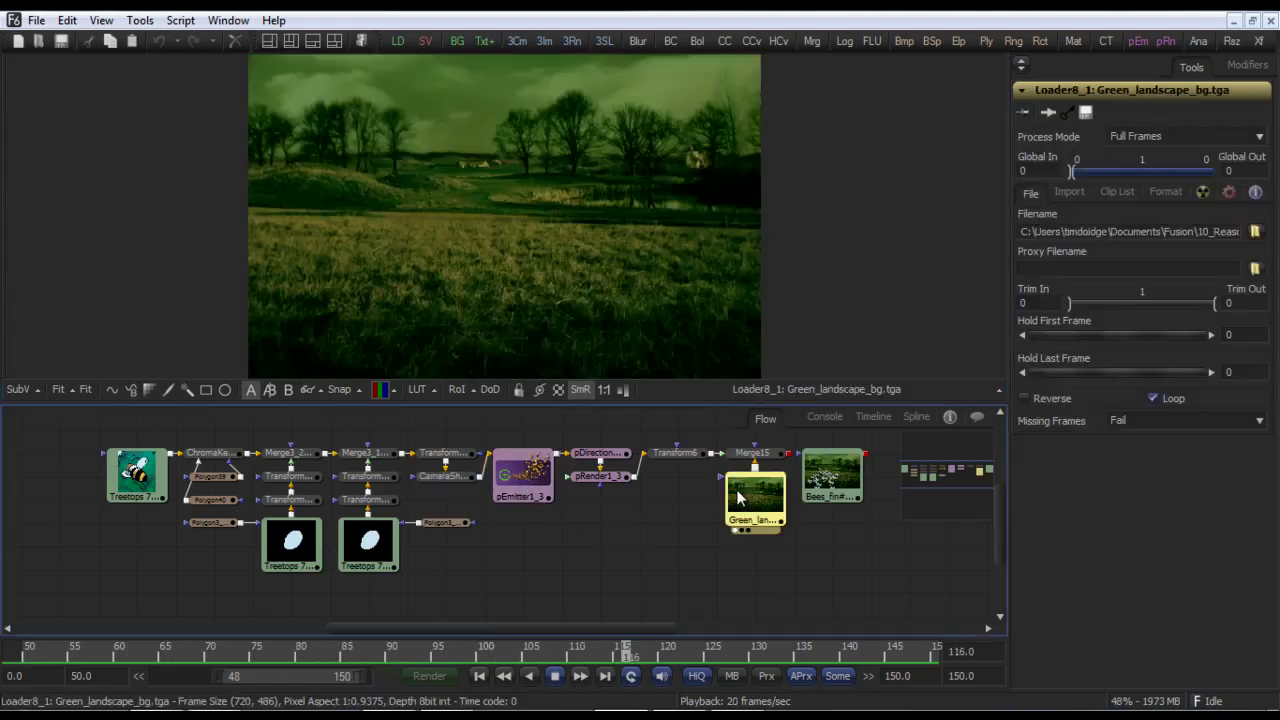
click(840, 483)
key(1)
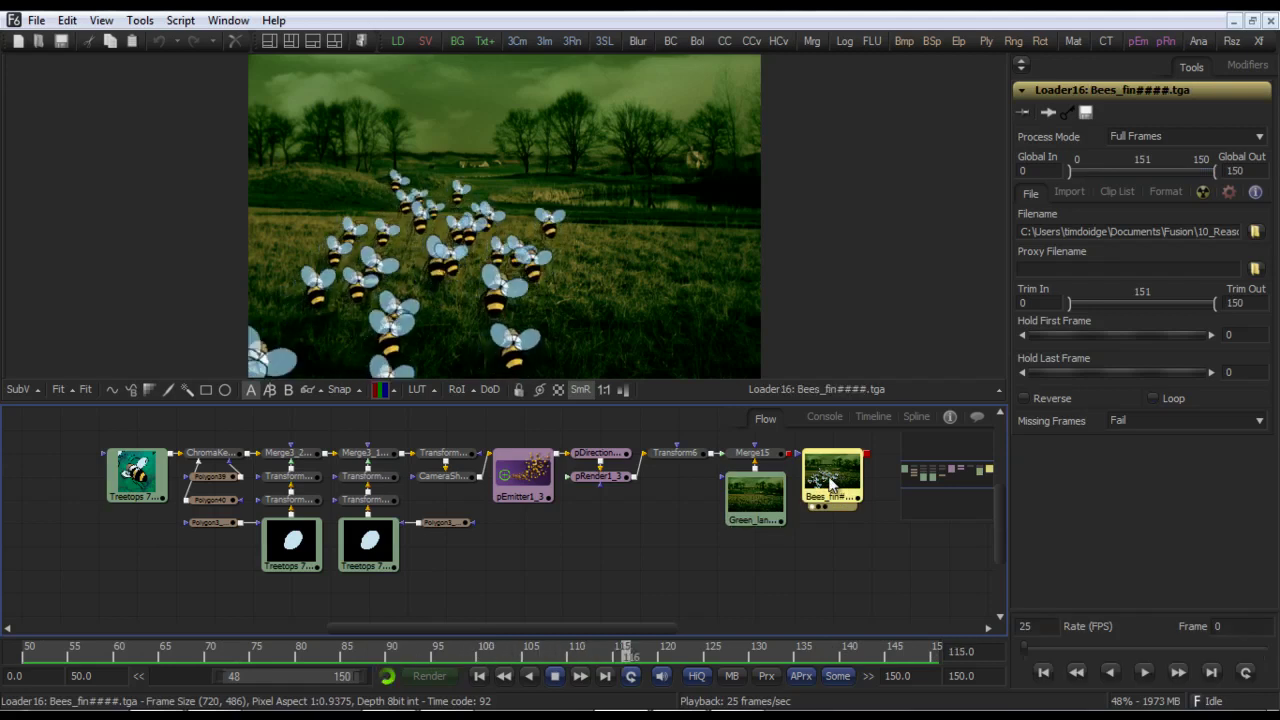